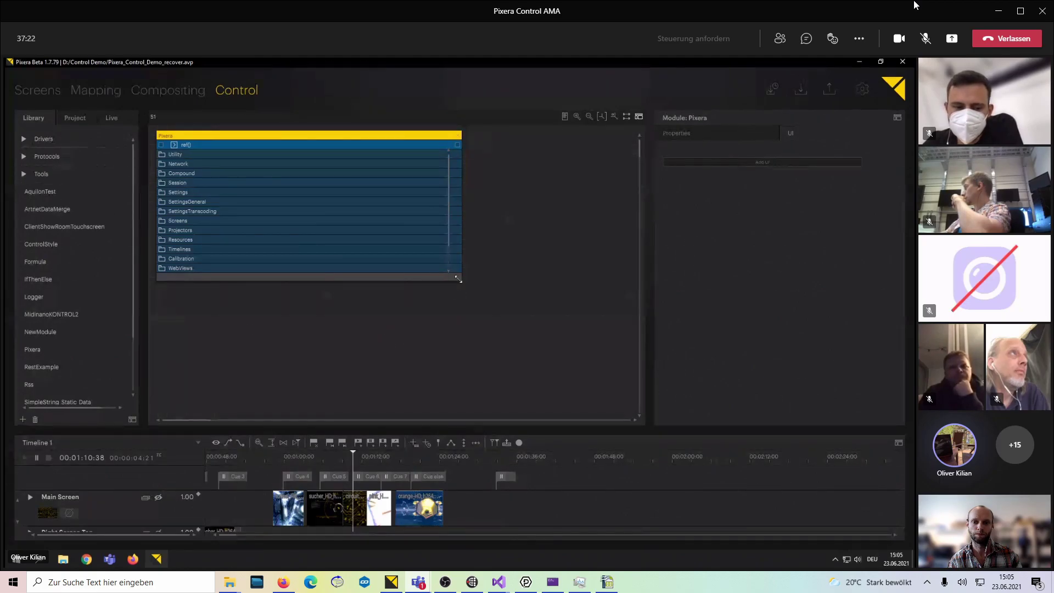
# Narrow the Pixera module node and pan the canvas to show the Very_Simple_UI, ClientShowRoomTouchscreen and TransparentUI modules.
pyautogui.moveTo(458, 280); pyautogui.dragTo(420, 277)
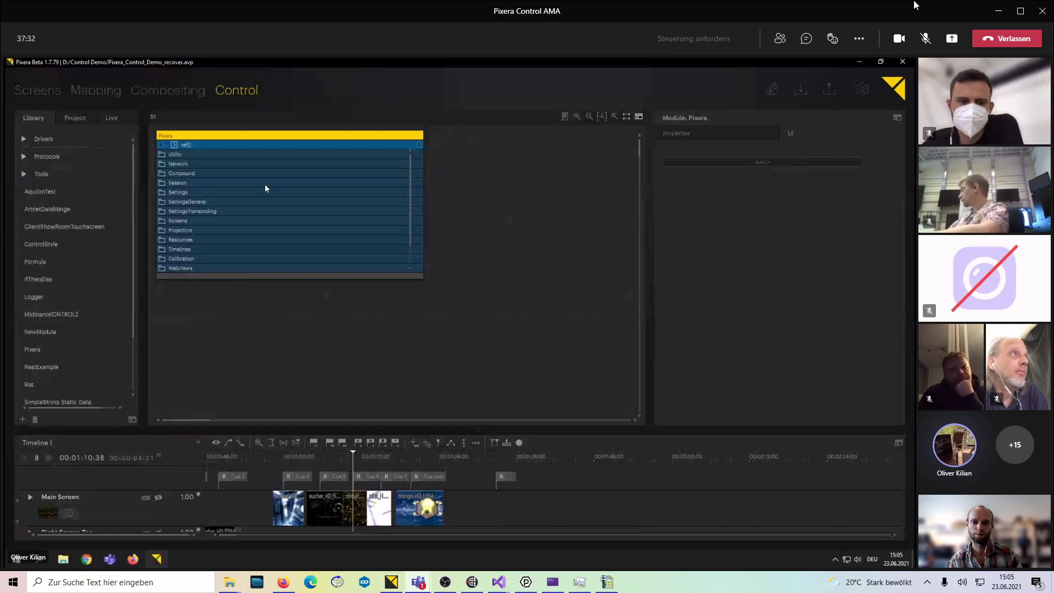
pyautogui.moveTo(639, 147); pyautogui.dragTo(638, 166)
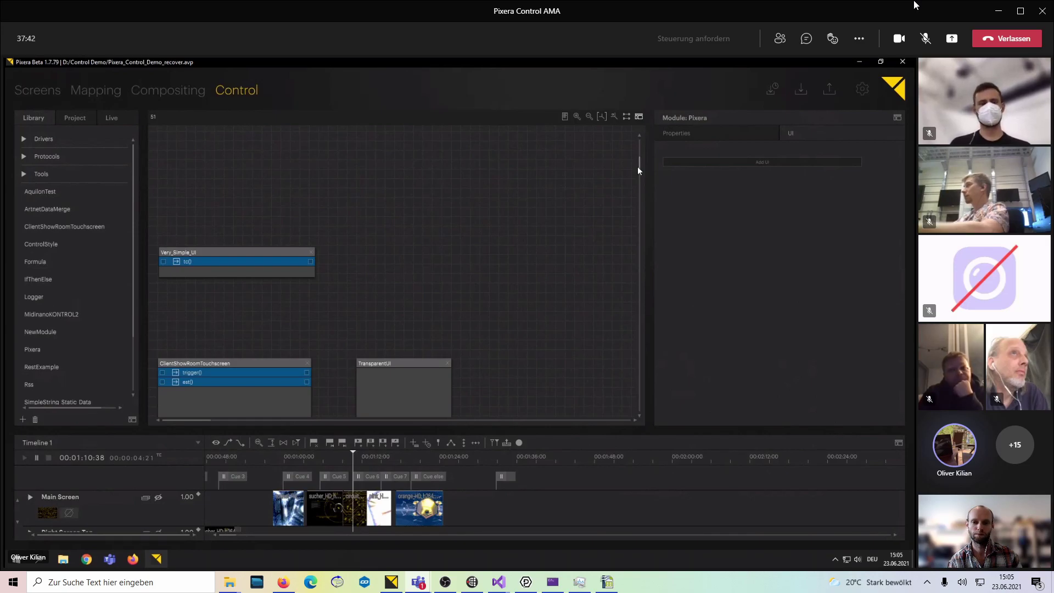
# Select the Very_Simple_UI node to display its Timeline 1 web interface.
pyautogui.click(241, 269)
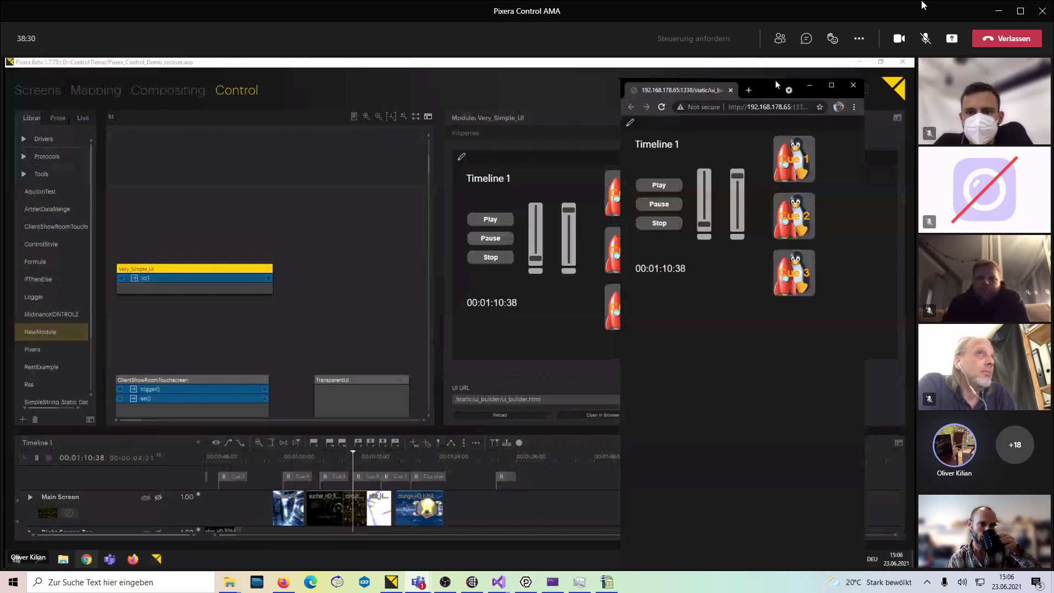
# Play Timeline 1 from the web UI, then enter edit mode and select the Play button.
pyautogui.click(661, 186)
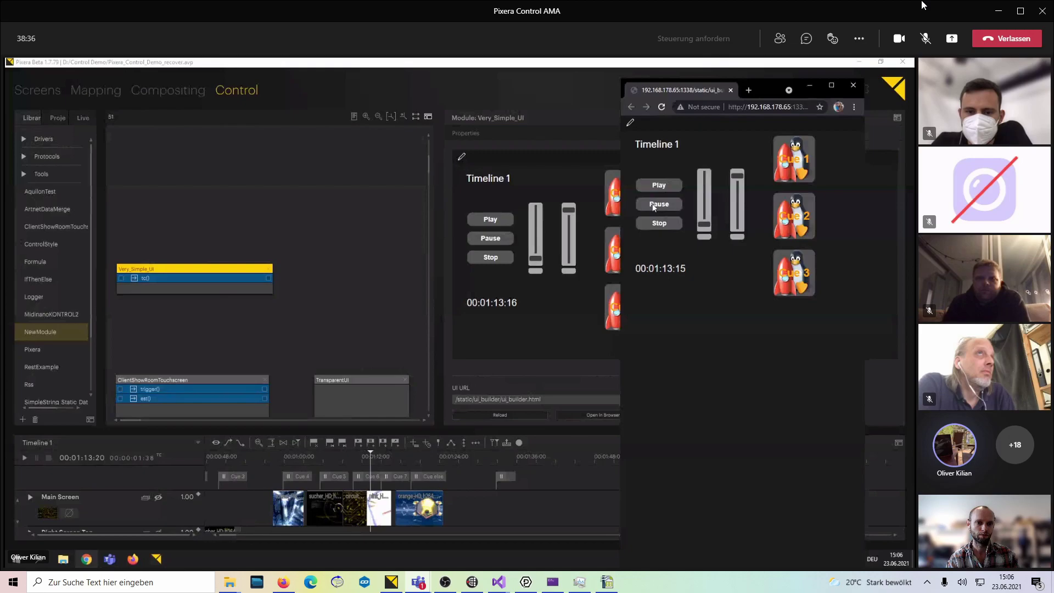
pyautogui.click(631, 124)
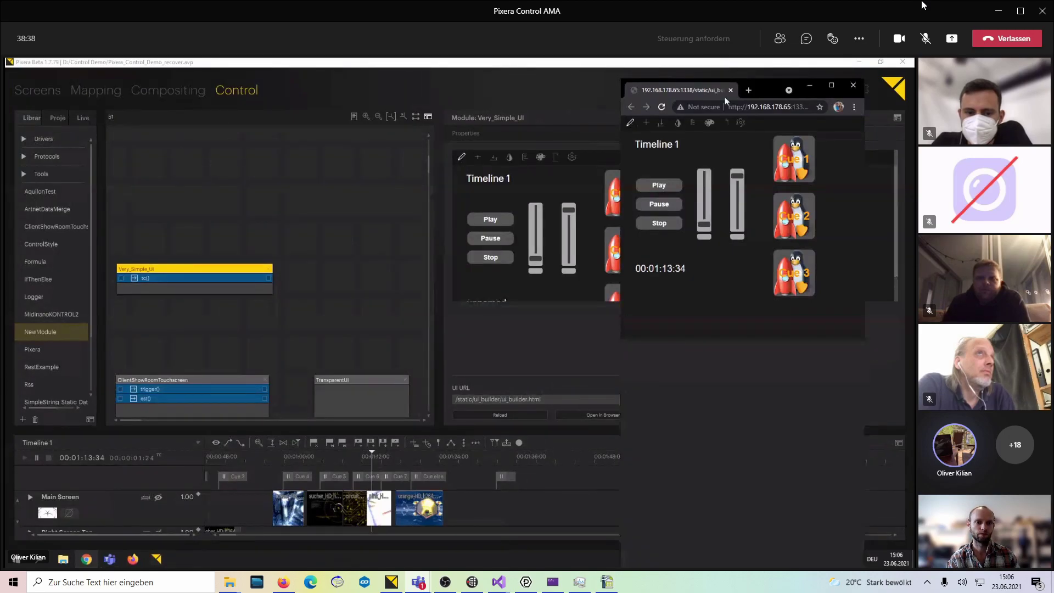
pyautogui.moveTo(764, 86); pyautogui.dragTo(543, 88)
pyautogui.click(443, 187)
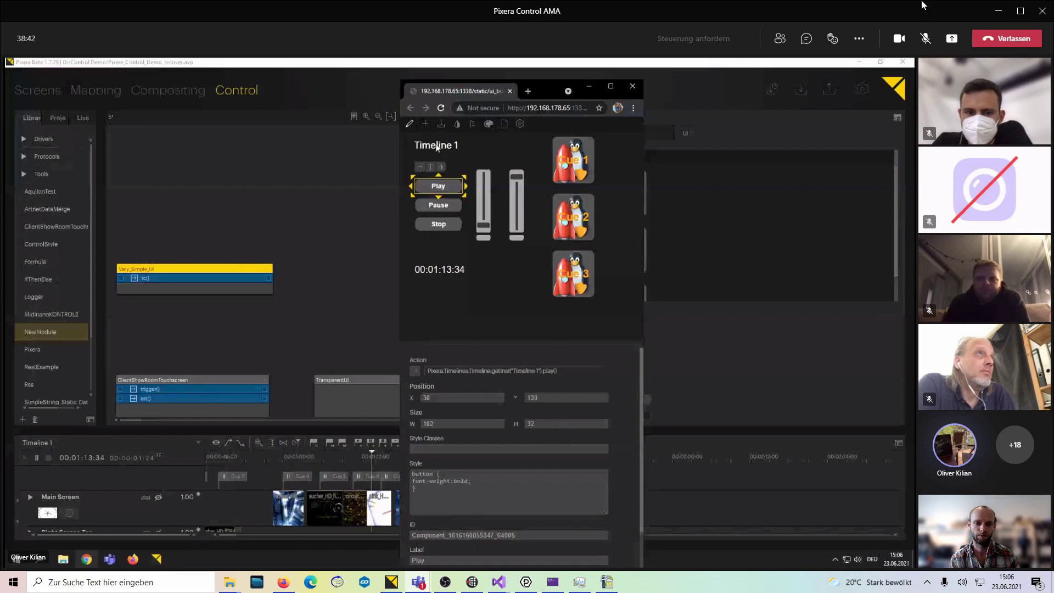
# Bind the Play button to Pixera > Timelines > Timeline 1 > play, then inspect the Cue 1 button.
pyautogui.click(409, 124)
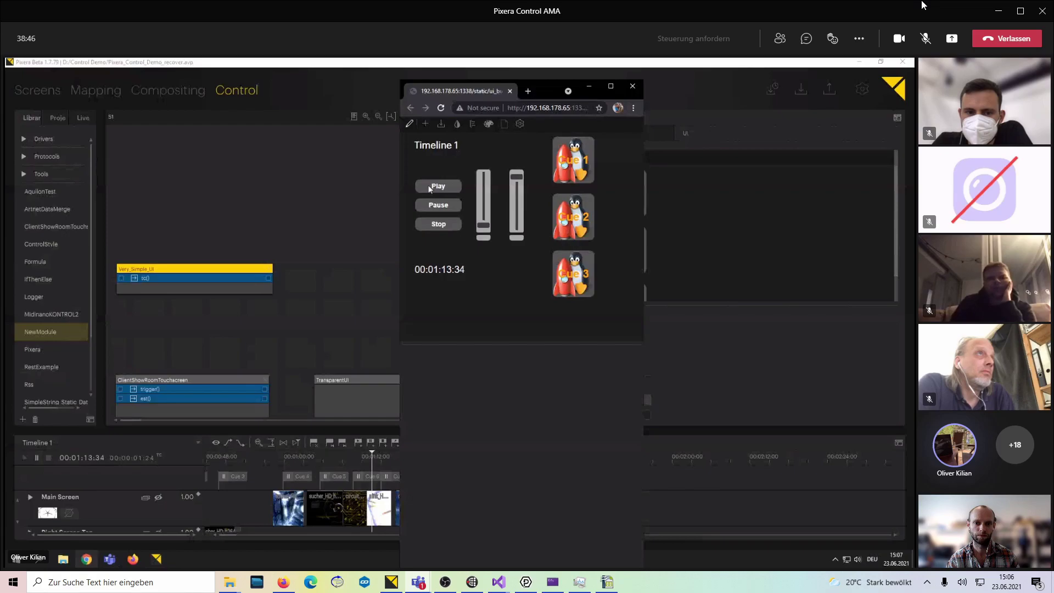
pyautogui.click(429, 189)
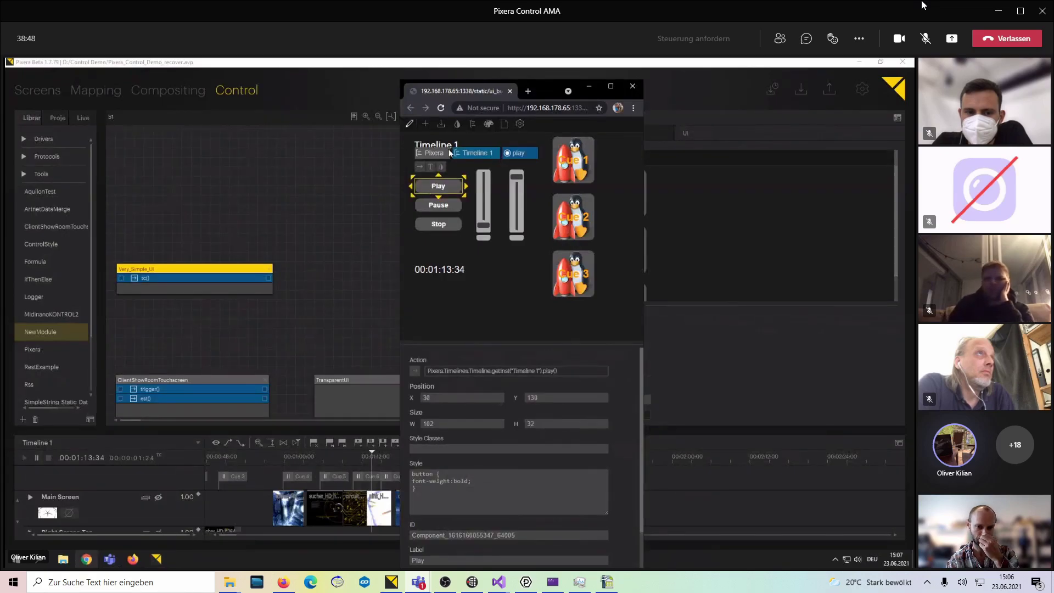
pyautogui.click(444, 153)
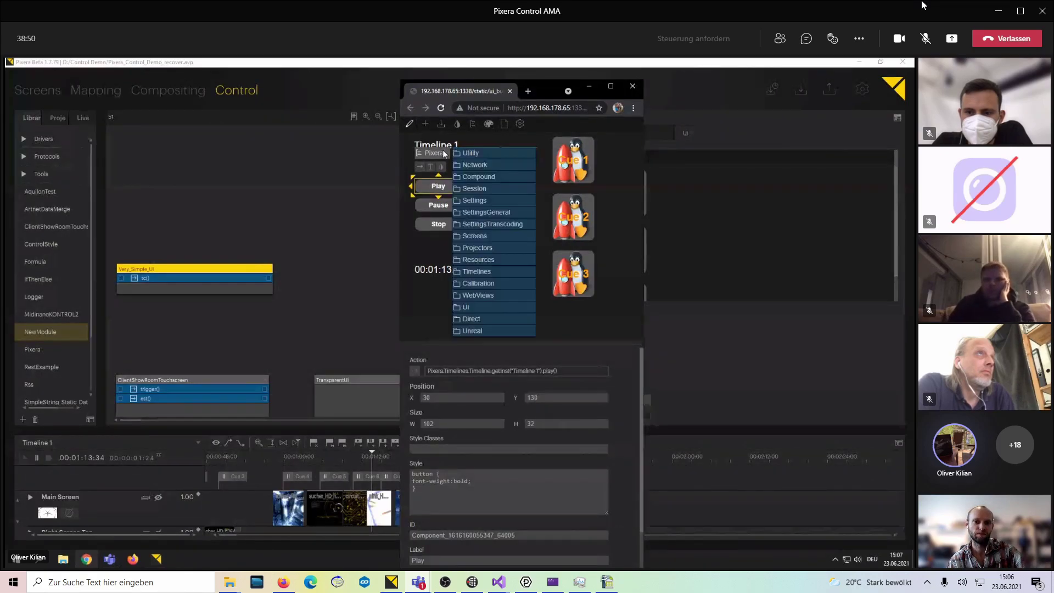
pyautogui.click(476, 271)
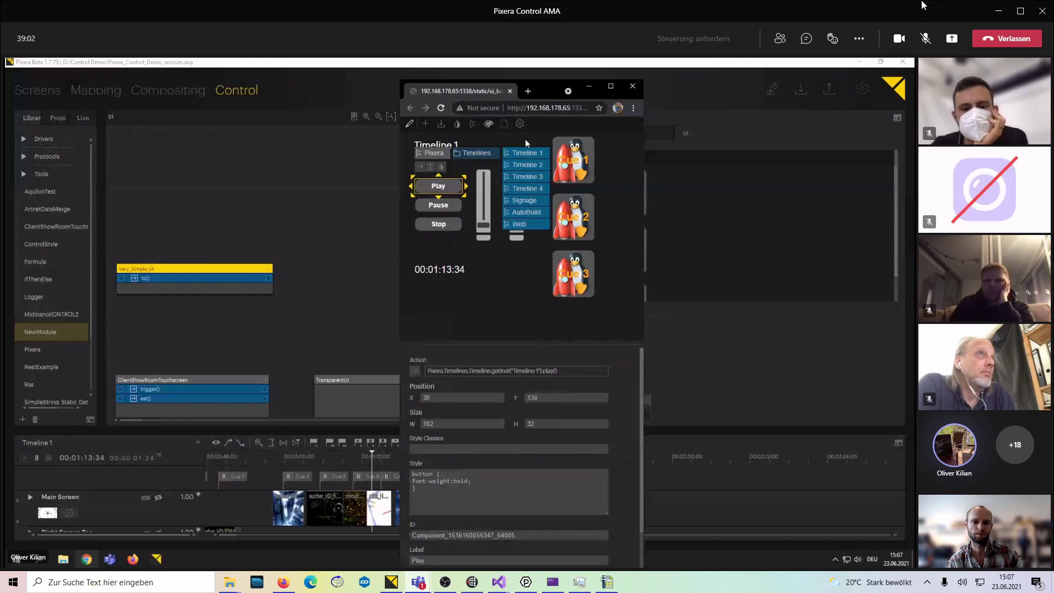
pyautogui.click(526, 153)
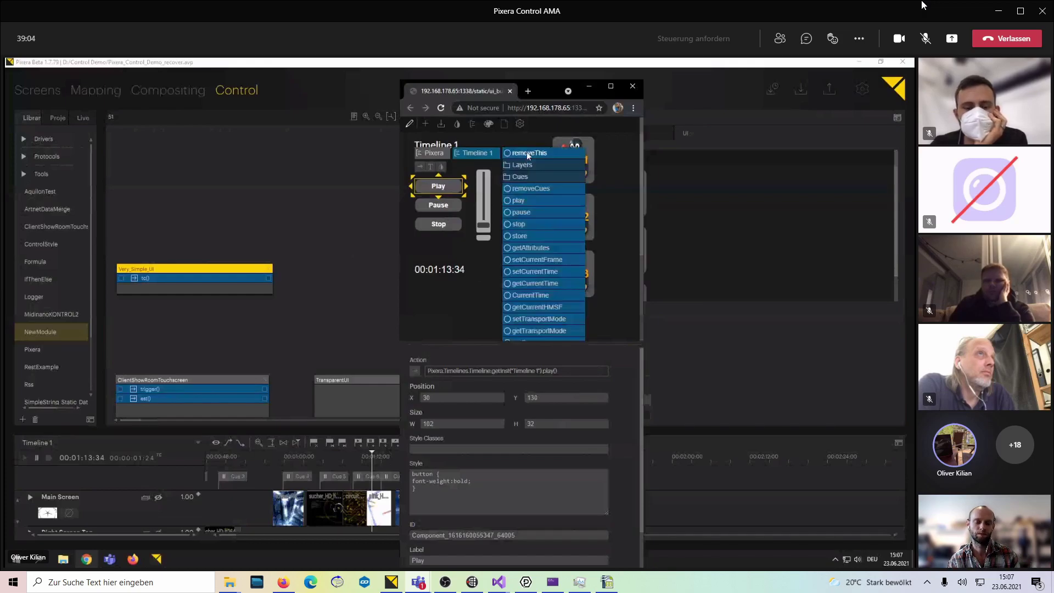
pyautogui.click(508, 201)
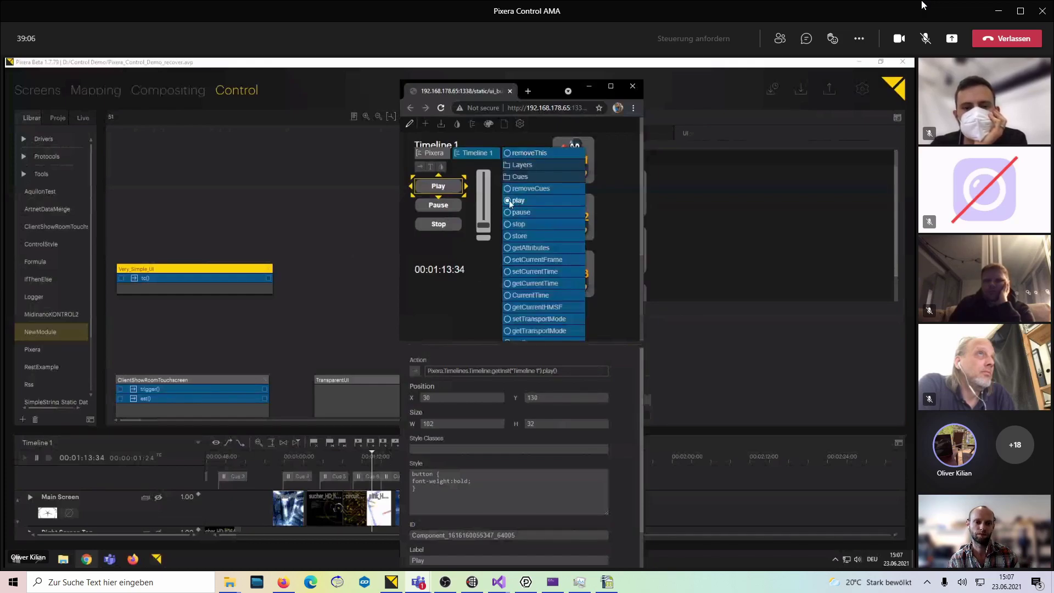
pyautogui.click(451, 187)
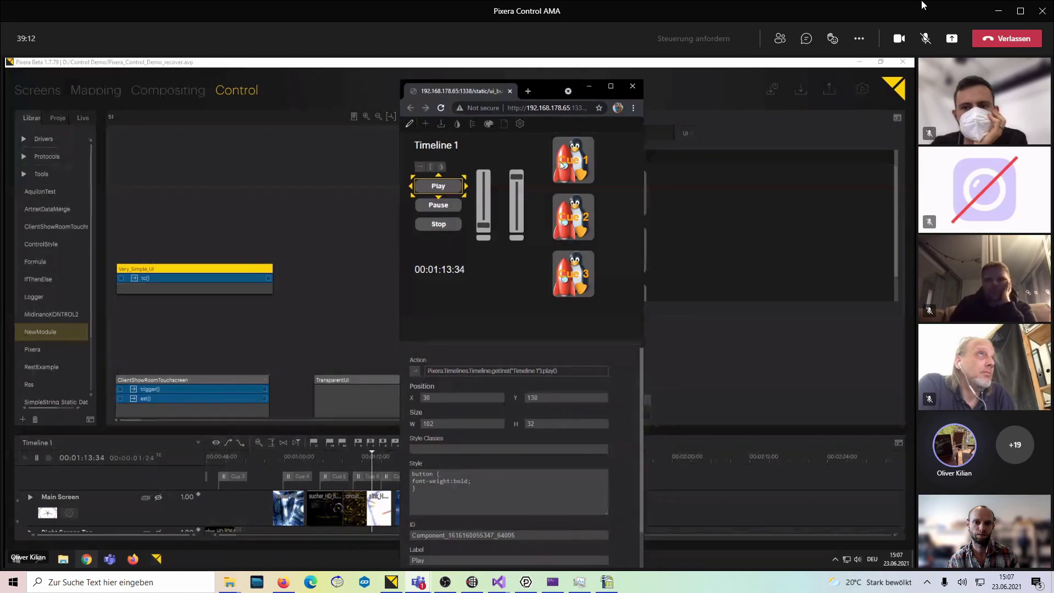
pyautogui.click(569, 165)
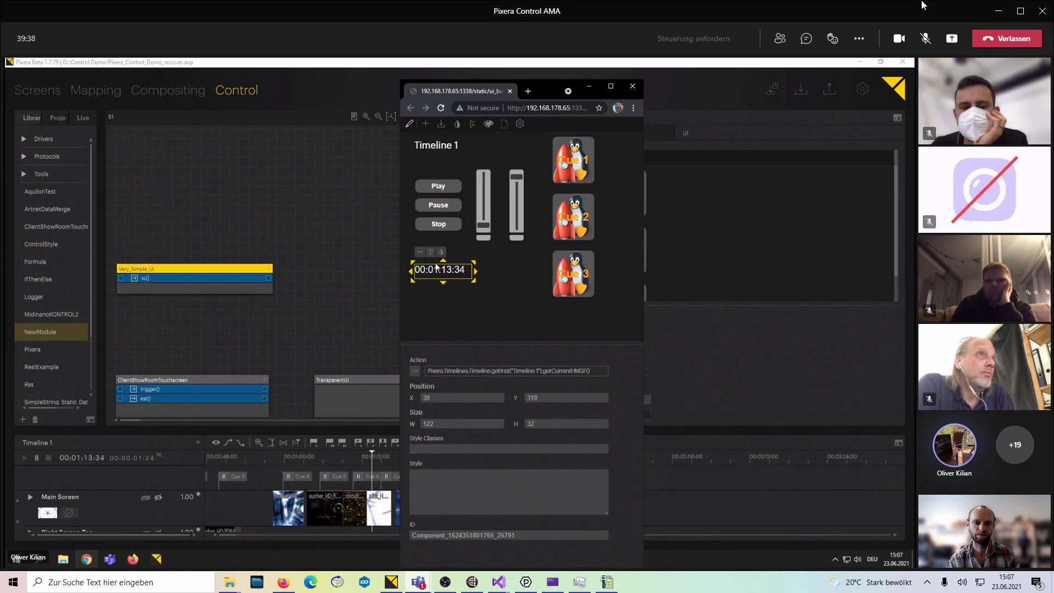
# Add a Monitor Label below the timecode display and target it at the Pixera module.
pyautogui.click(425, 124)
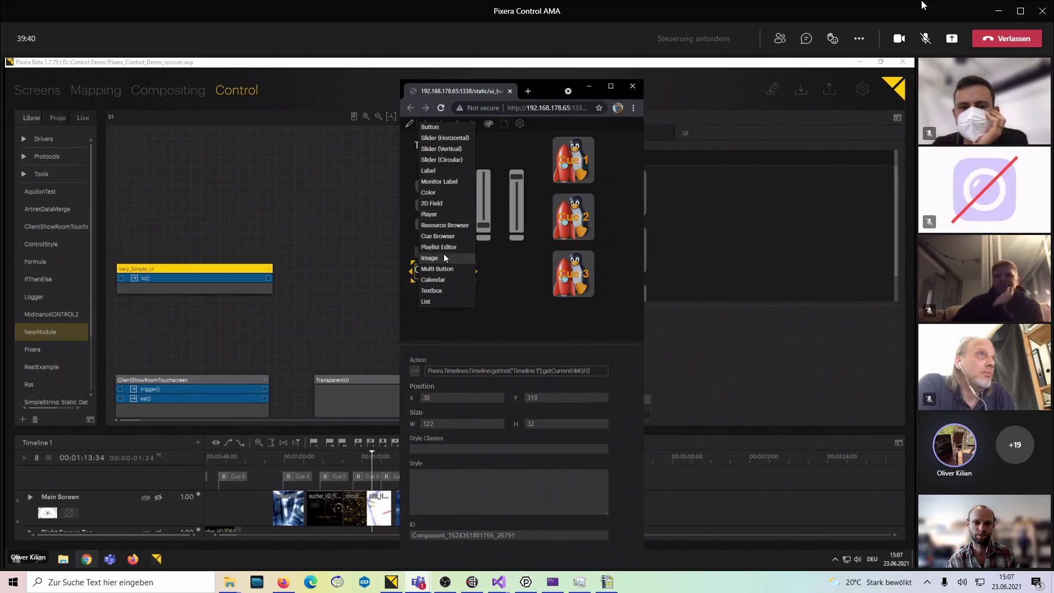
pyautogui.click(436, 182)
pyautogui.click(452, 156)
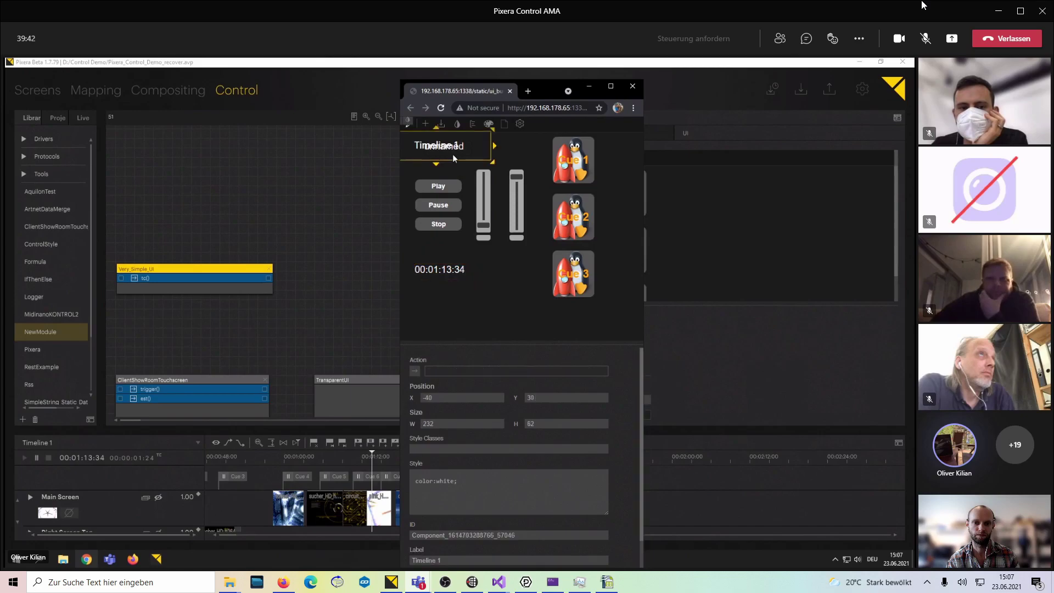
pyautogui.moveTo(459, 166); pyautogui.dragTo(512, 325)
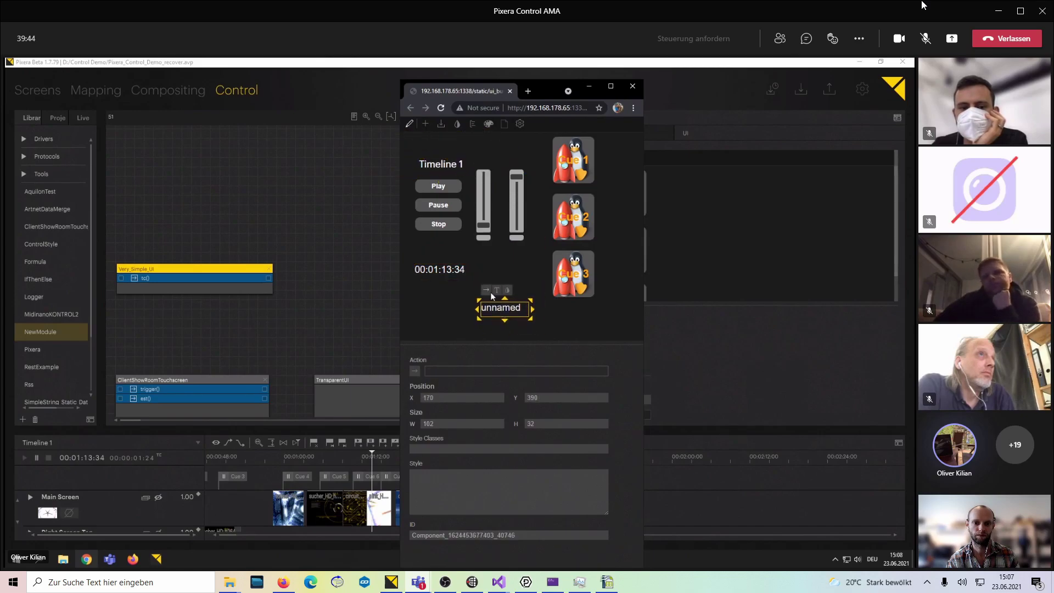
pyautogui.click(487, 290)
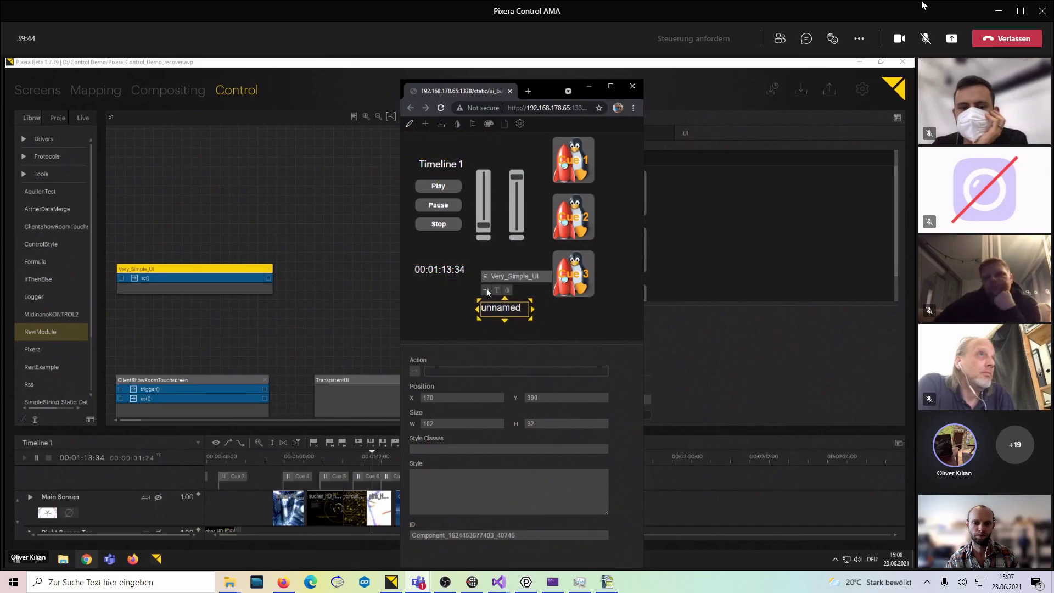
pyautogui.click(472, 124)
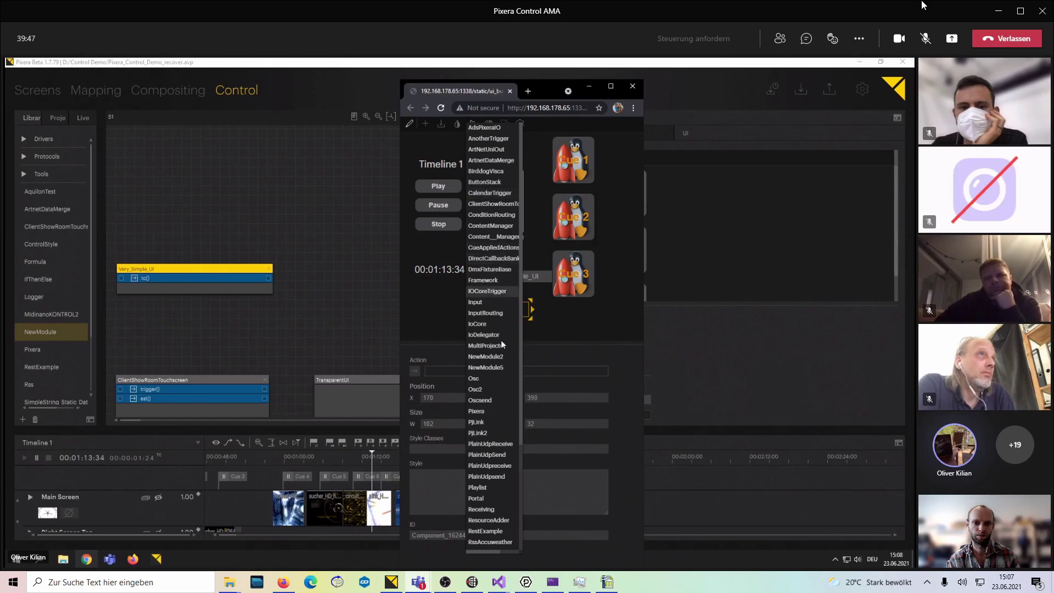
pyautogui.click(482, 411)
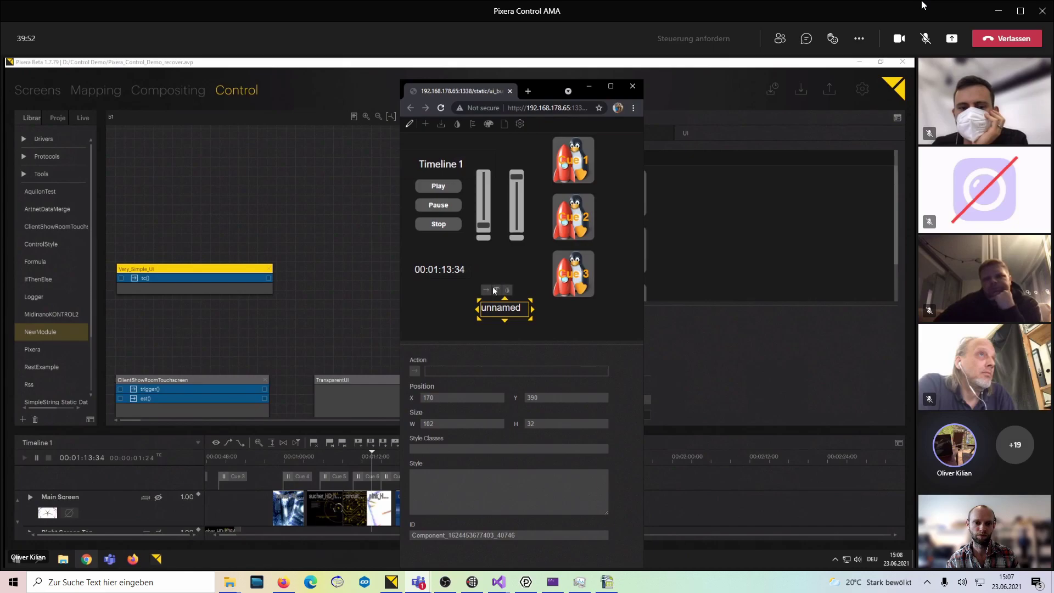
# Bind the label's action to Timelines > Timeline 1 > getCurrentHMSF.
pyautogui.click(499, 275)
pyautogui.click(489, 305)
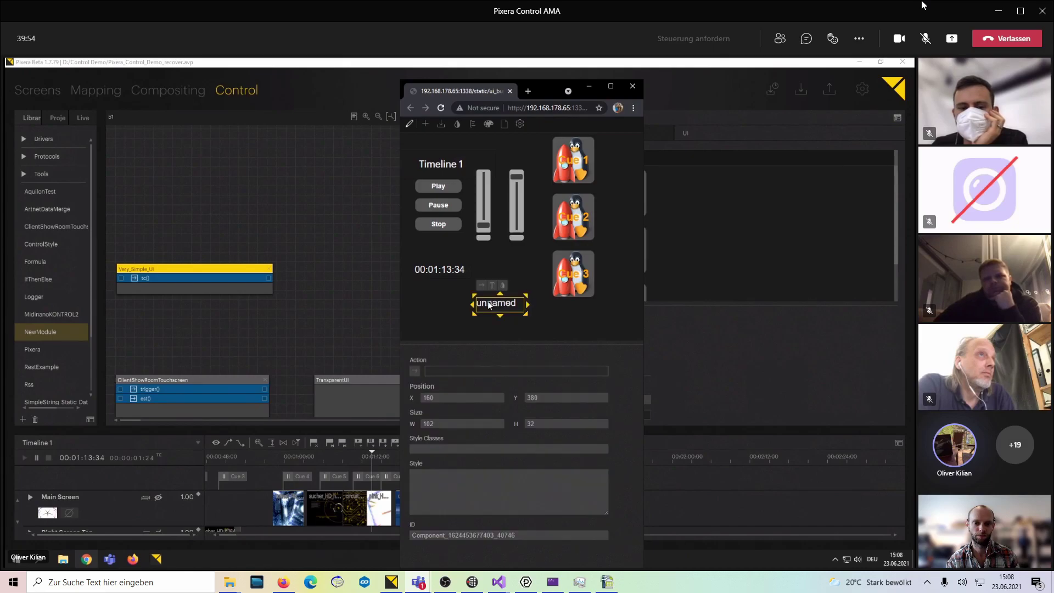
pyautogui.click(483, 283)
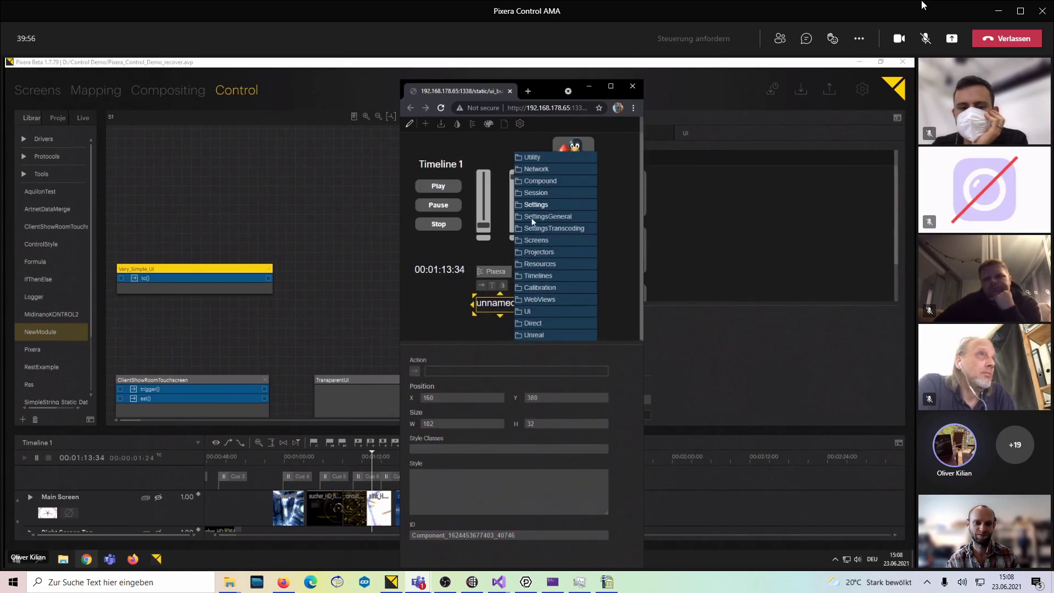
pyautogui.click(536, 276)
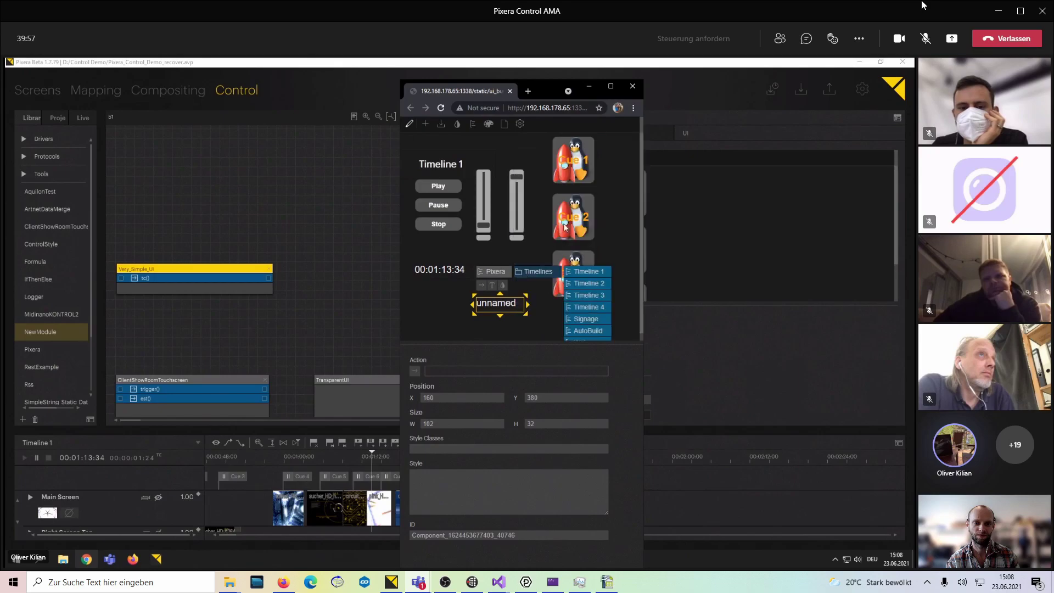
pyautogui.click(578, 273)
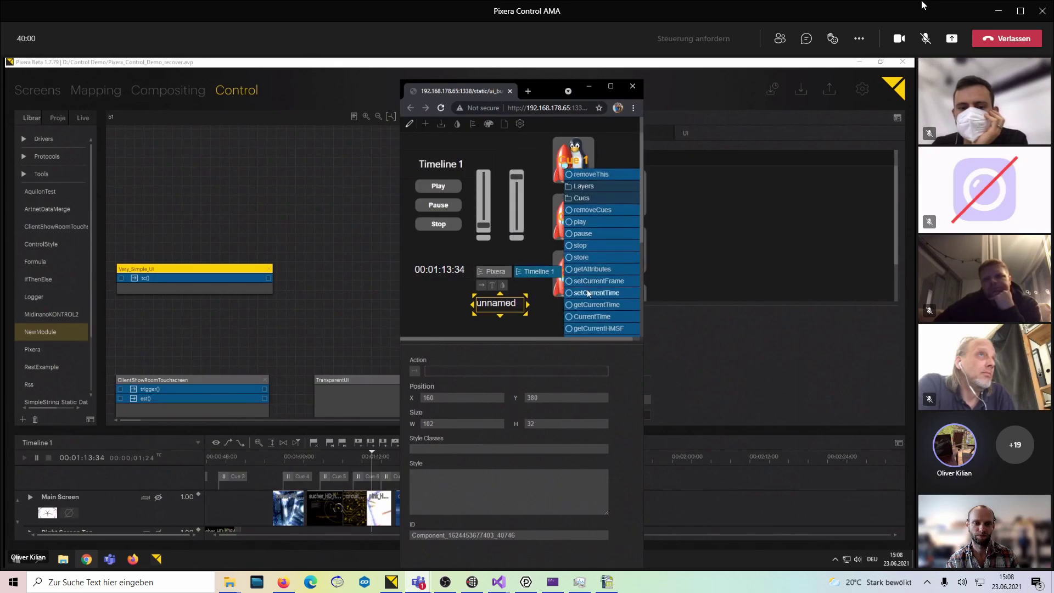
pyautogui.scroll(-1, 588, 258)
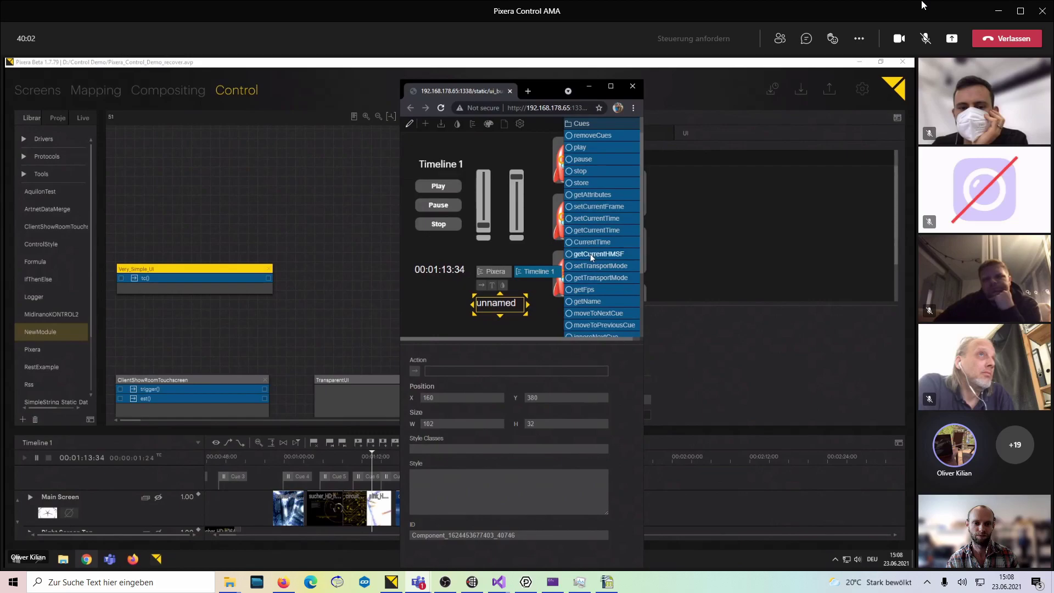
pyautogui.click(586, 255)
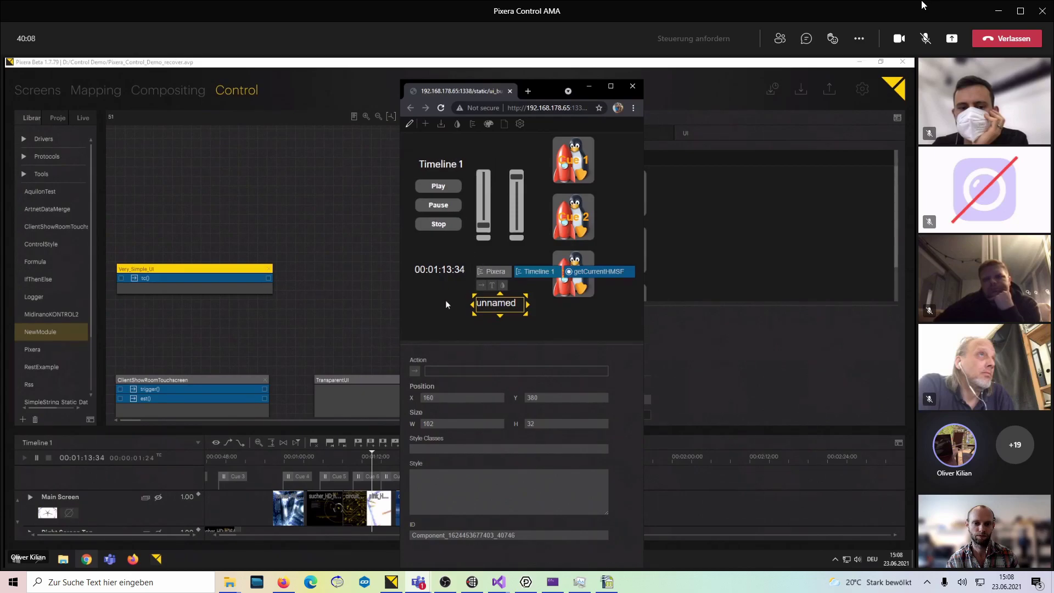
# Leave editing to see the label's live time, then delete the old timecode label.
pyautogui.press('Escape')
pyautogui.click(512, 303)
pyautogui.press('Delete')
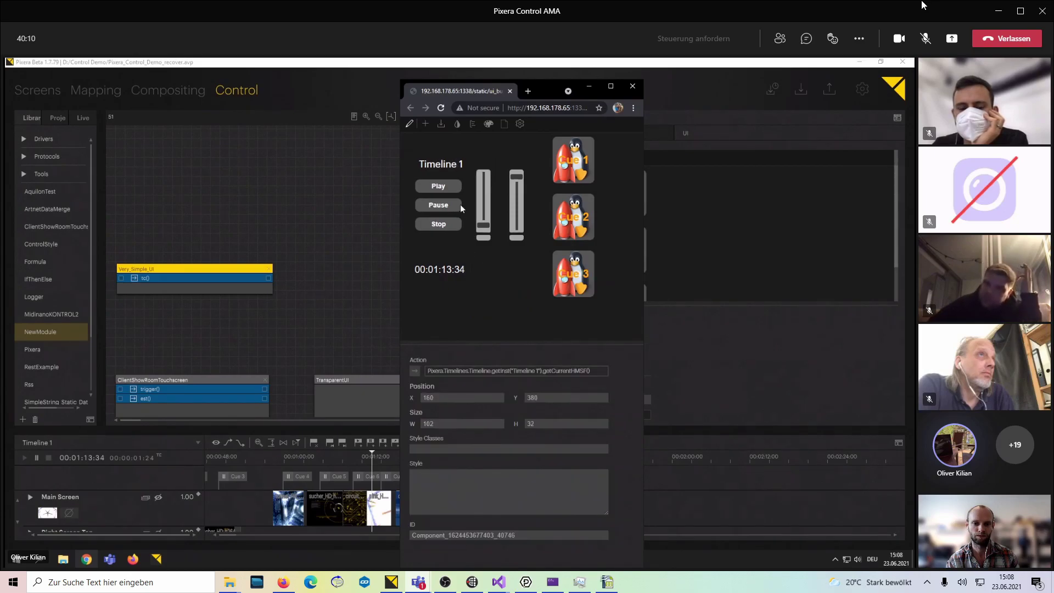
# Exit edit mode, stop Timeline 1 so the label reads 00:00:00:00, and re-enter edit mode for page settings.
pyautogui.click(439, 187)
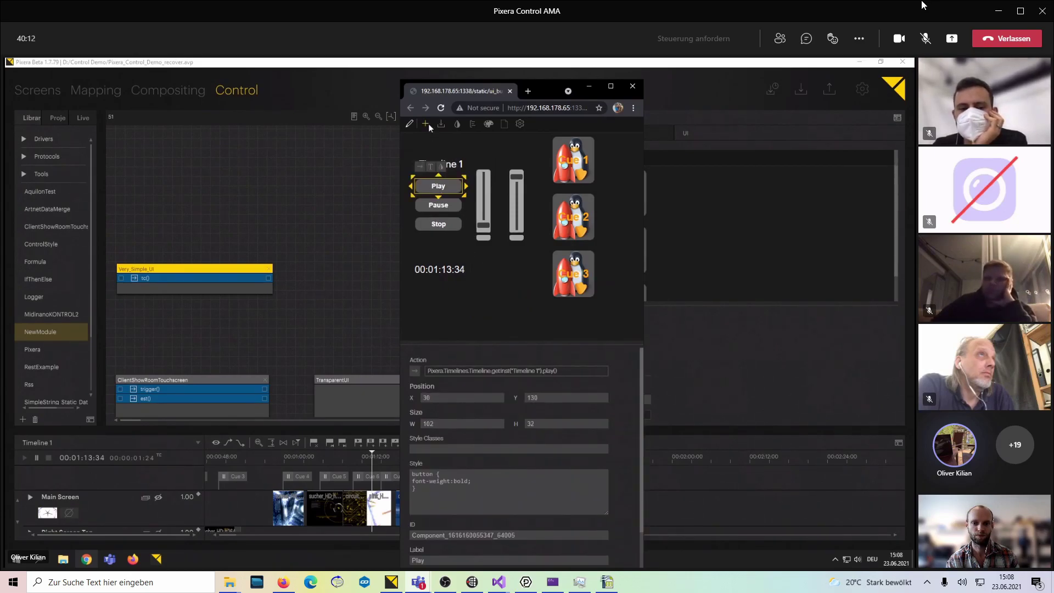
pyautogui.click(410, 124)
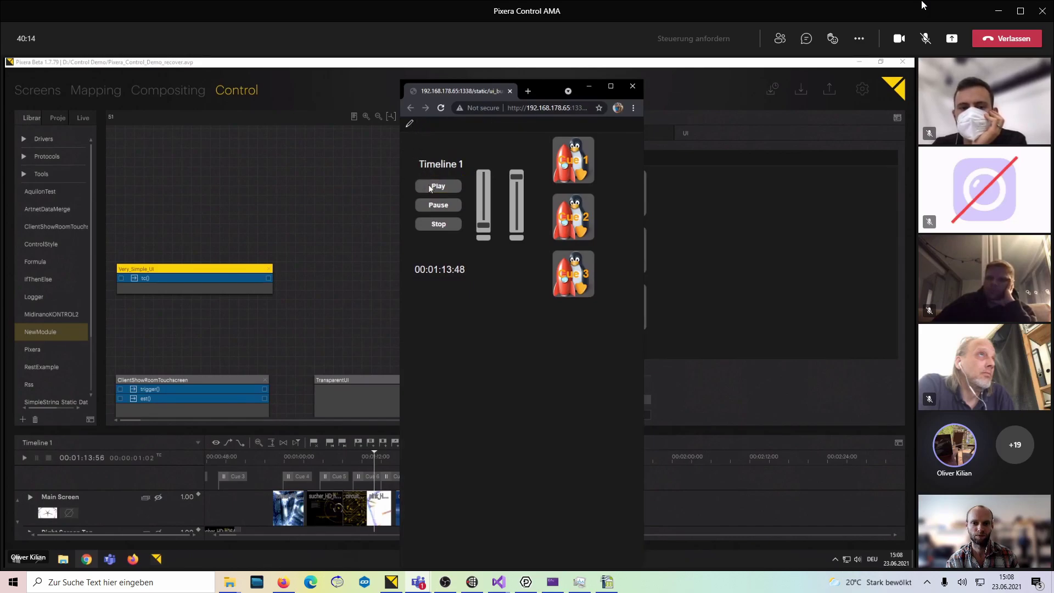
pyautogui.click(436, 225)
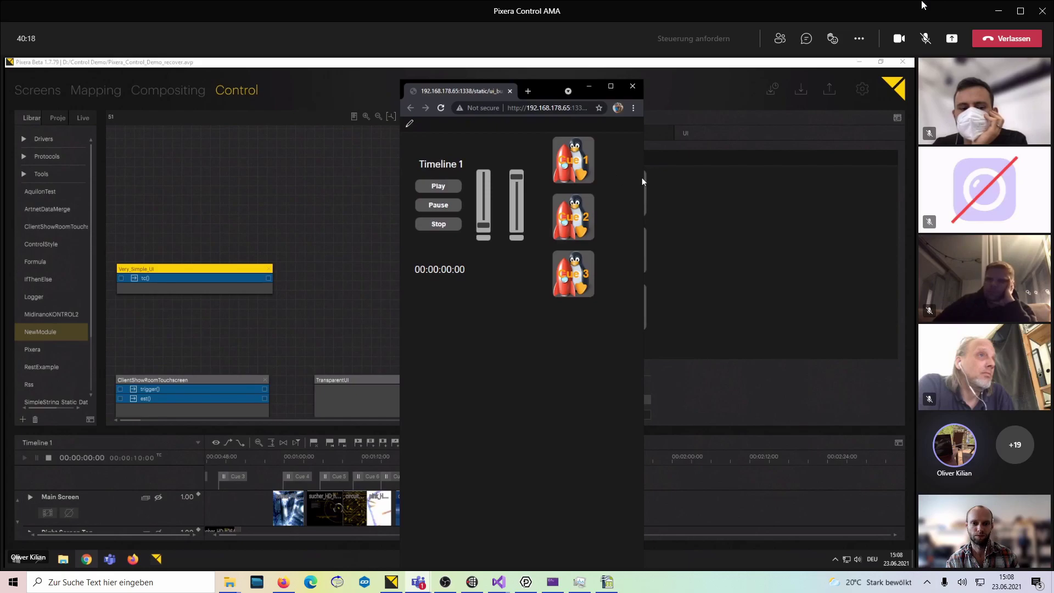
pyautogui.click(411, 124)
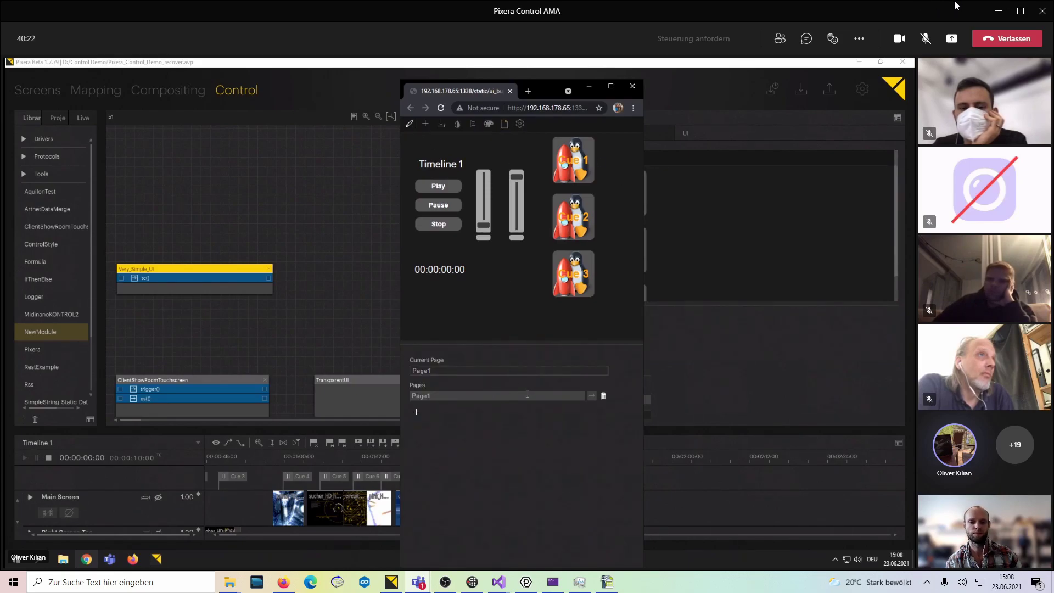
# Add two new pages under Page1 and close the browser window showing the web UI.
pyautogui.click(416, 413)
pyautogui.click(415, 431)
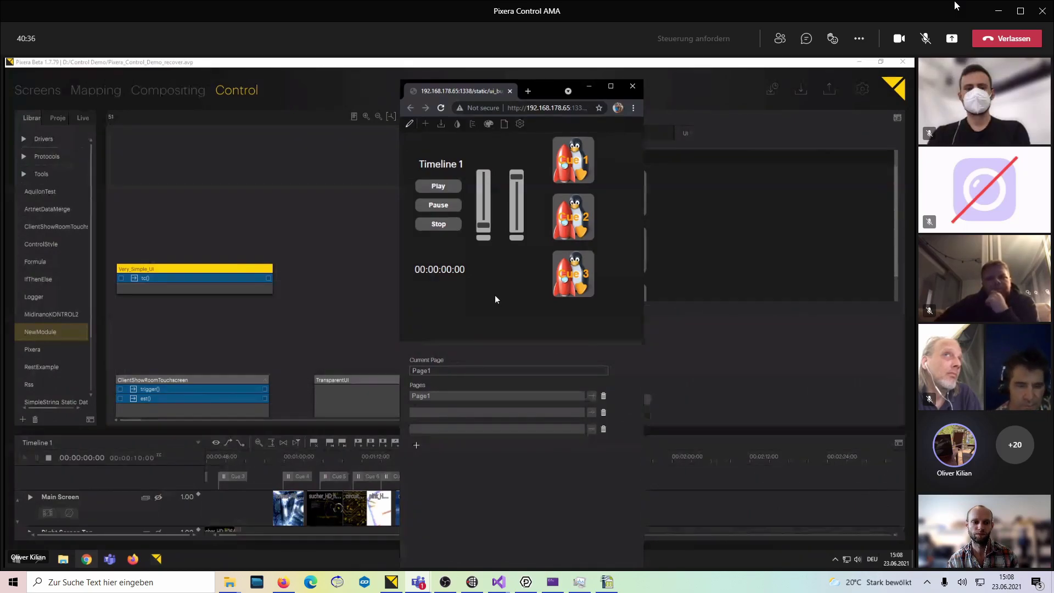
pyautogui.click(632, 86)
# Select the ClientShowRoomTouchscreen node, enlarge its UI preview, and open it in a browser.
pyautogui.click(390, 299)
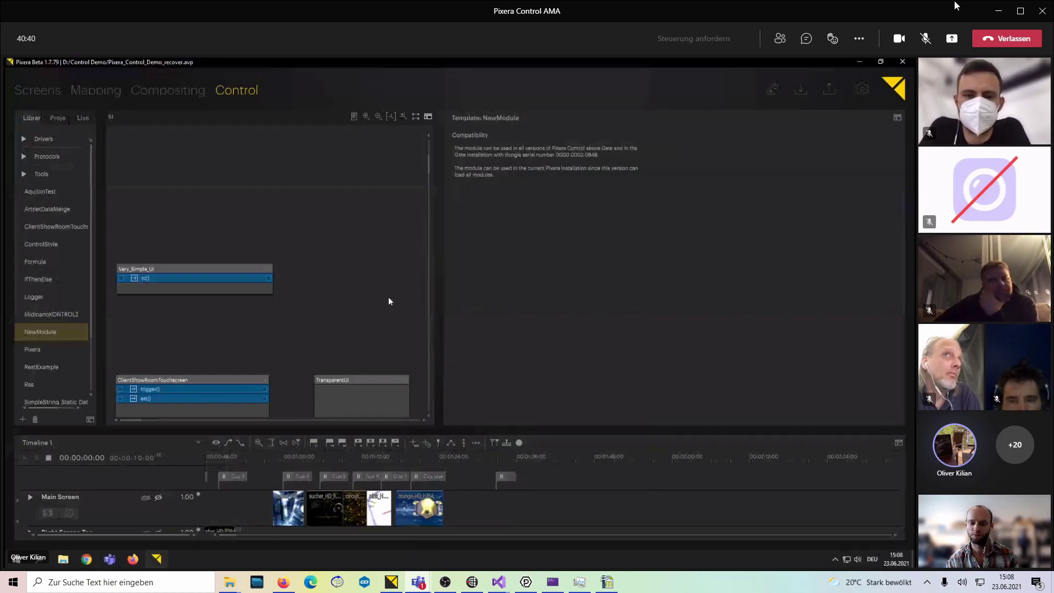
pyautogui.moveTo(435, 270); pyautogui.dragTo(622, 283)
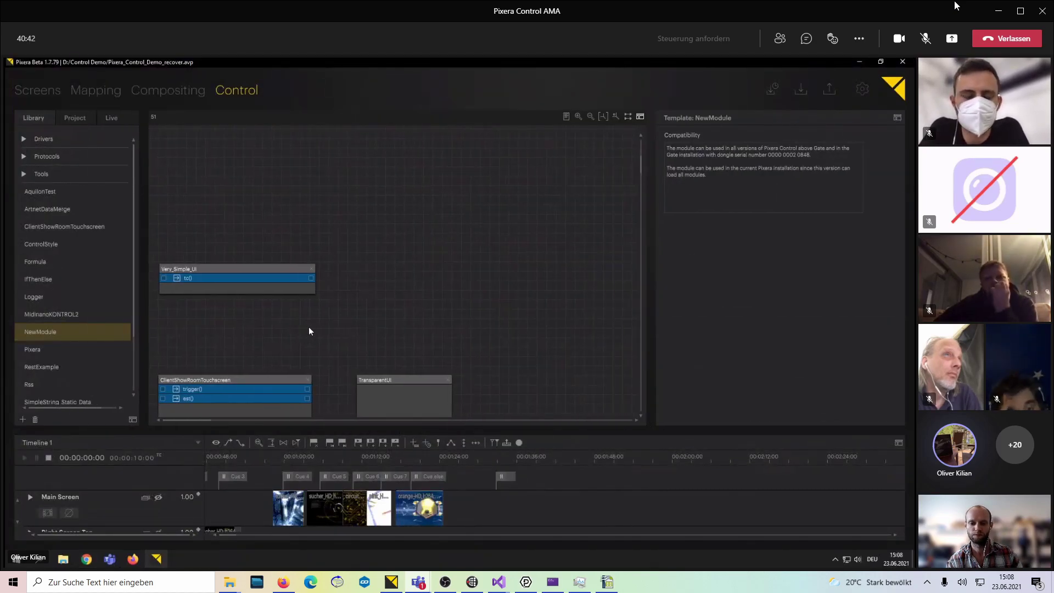
pyautogui.moveTo(641, 168); pyautogui.dragTo(640, 177)
pyautogui.scroll(1, 535, 222)
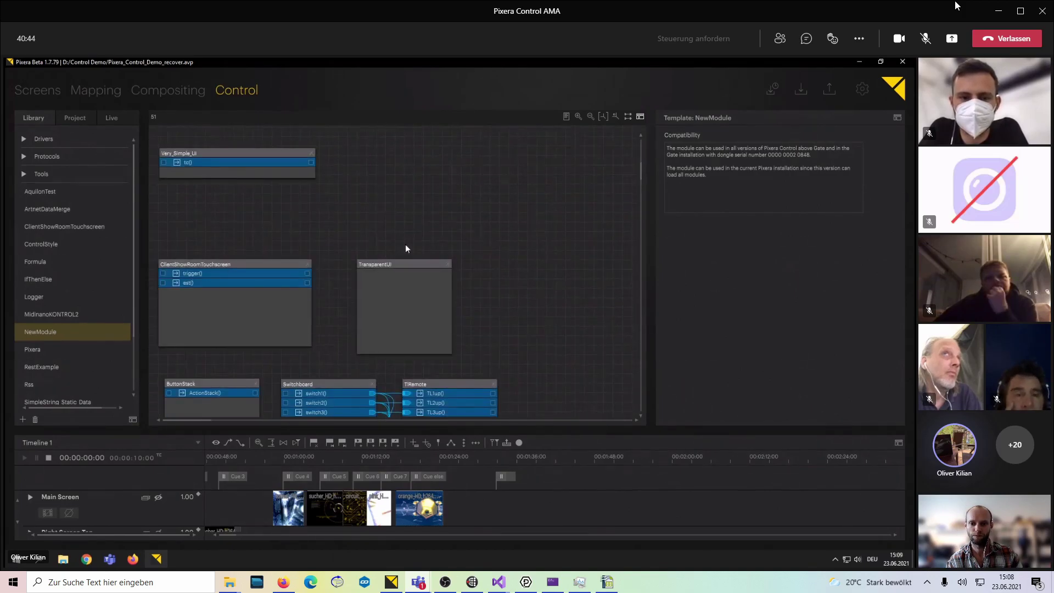
pyautogui.click(249, 264)
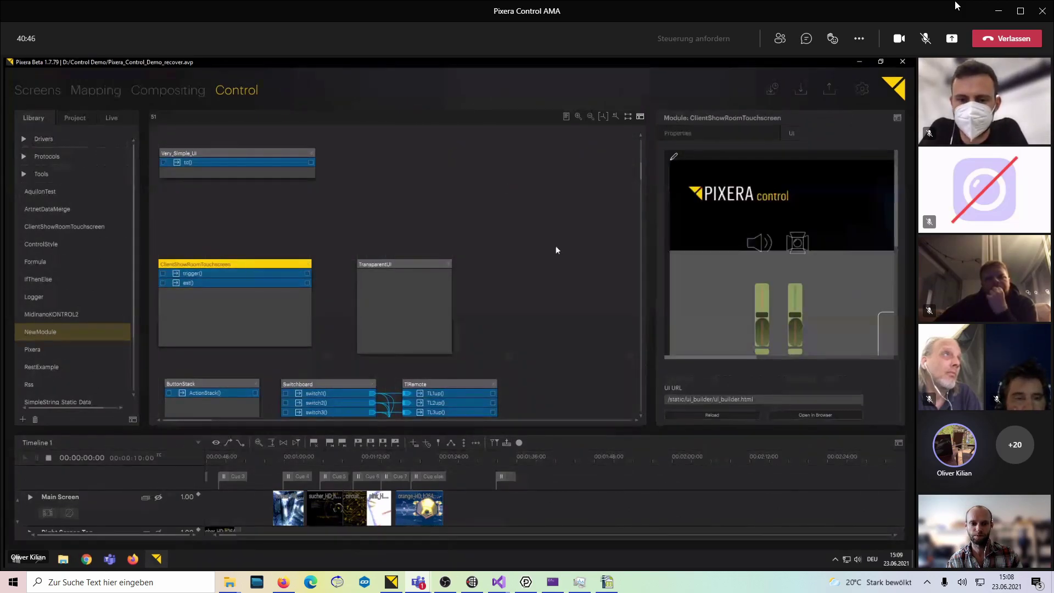
pyautogui.moveTo(646, 241); pyautogui.dragTo(579, 340)
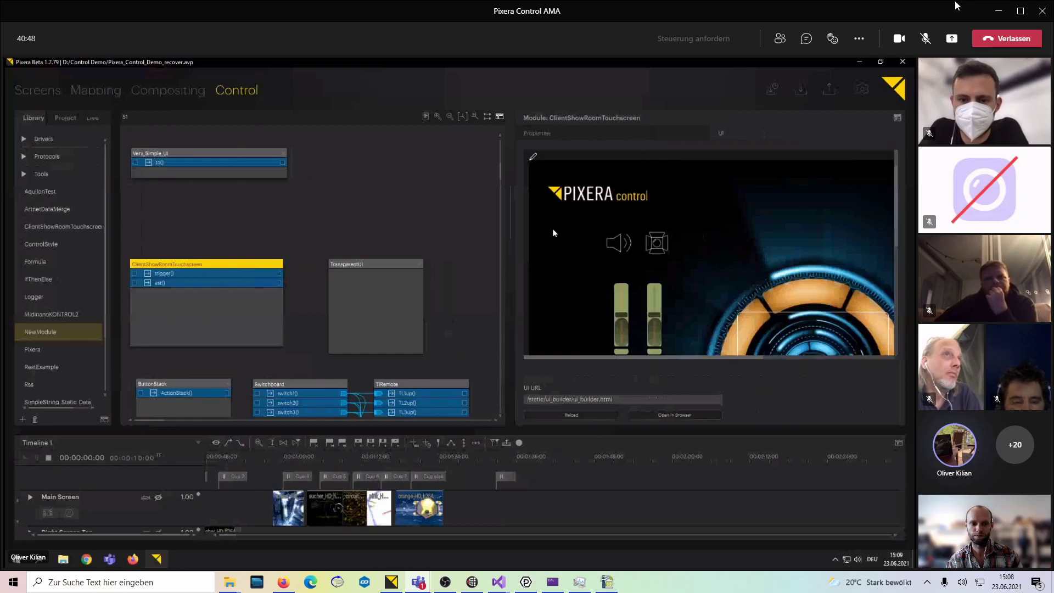
pyautogui.click(643, 414)
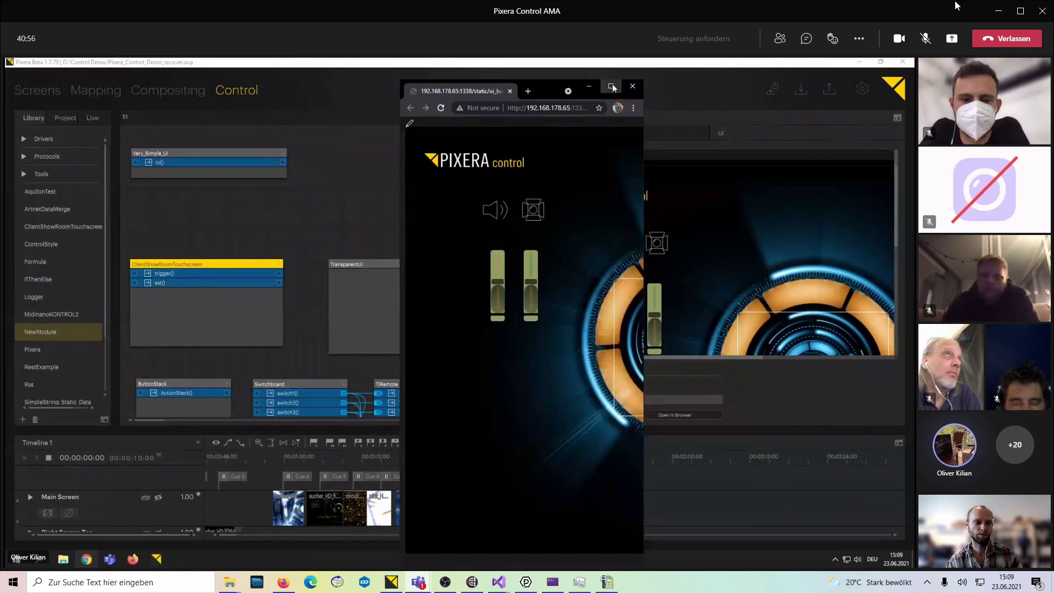
# Maximize the touchscreen browser window, enter edit mode with F12, and reveal the Show Start button's properties.
pyautogui.click(612, 86)
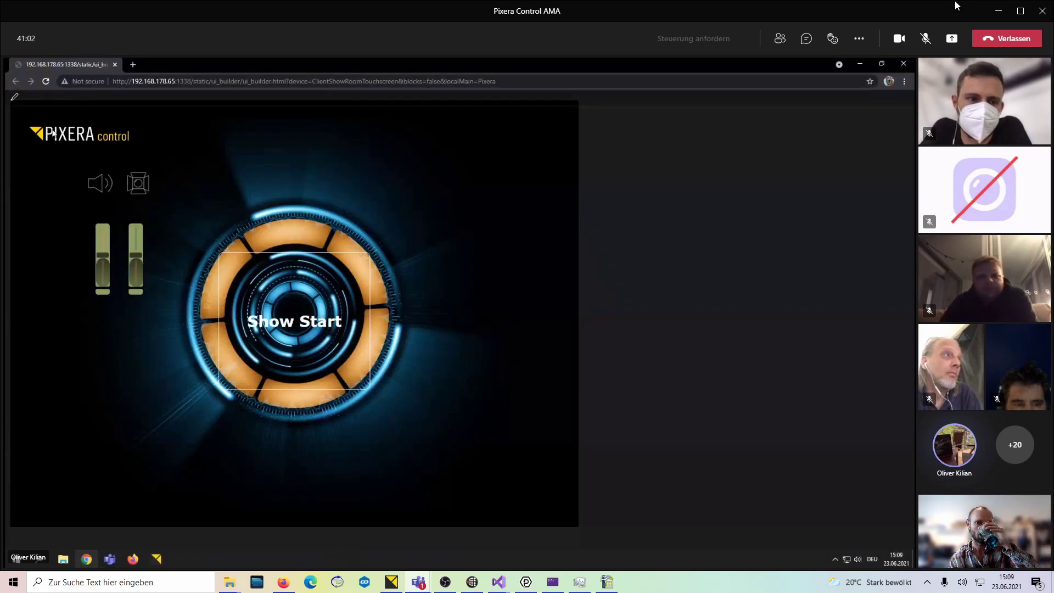
pyautogui.press('F12')
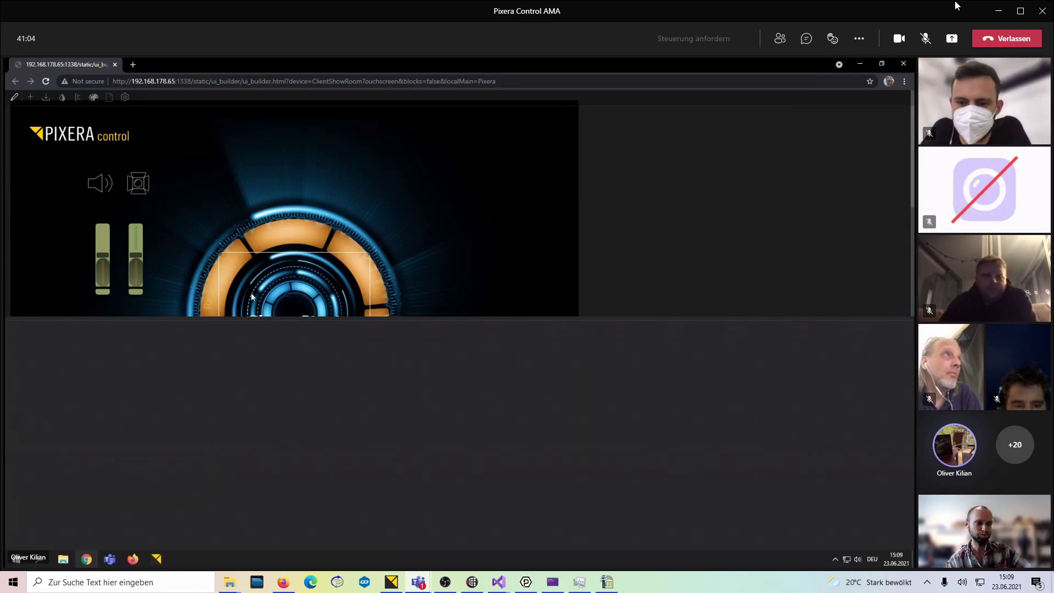
pyautogui.moveTo(381, 320); pyautogui.dragTo(407, 329)
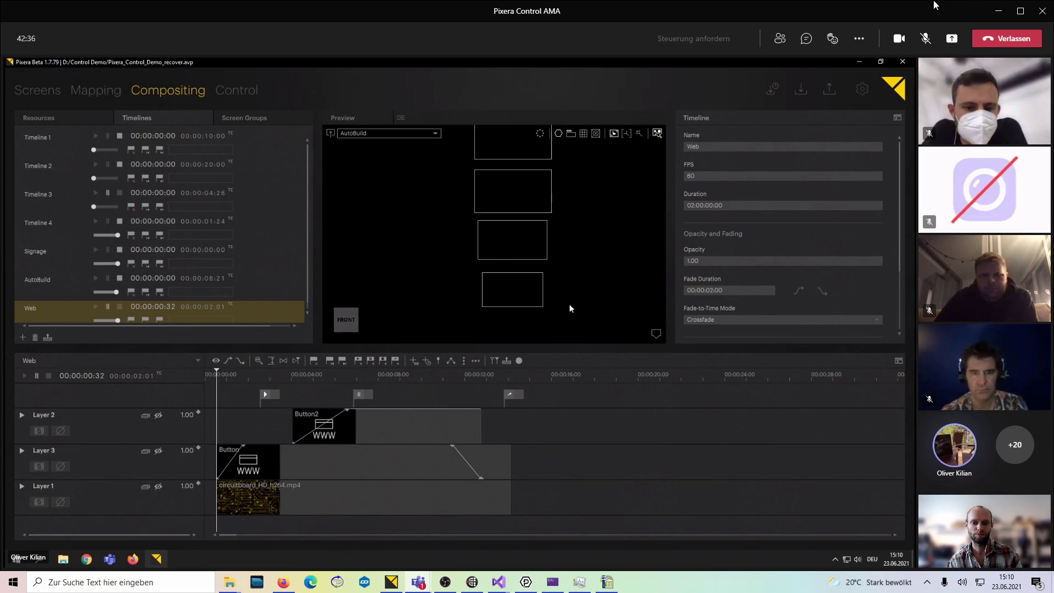
# Zoom onto the Web screen and trigger I am interactive twice to fade the video out and in.
pyautogui.scroll(5, 515, 301)
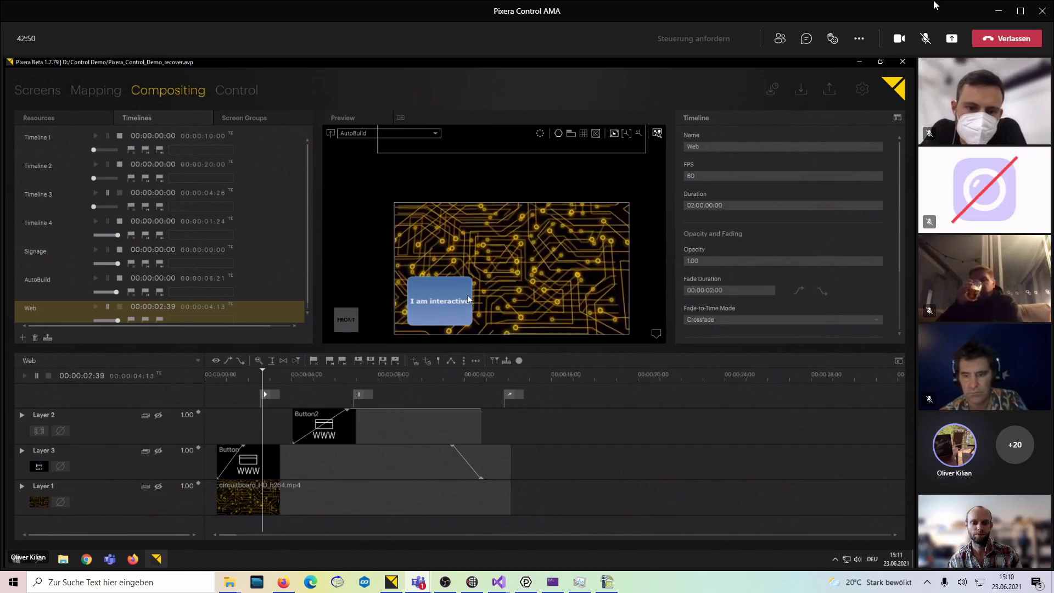
pyautogui.click(440, 297)
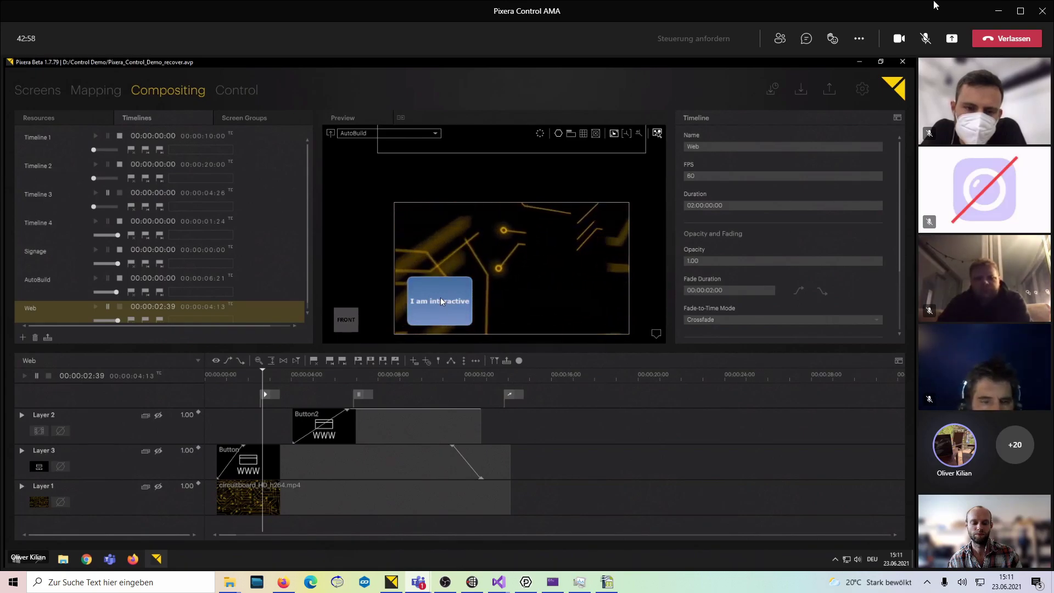
pyautogui.click(441, 297)
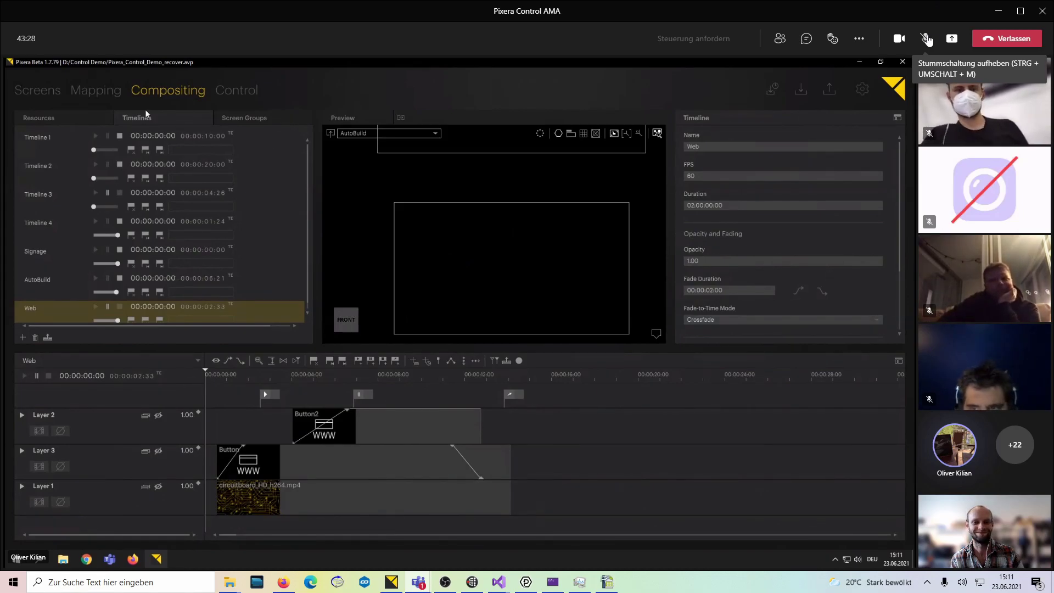
# Open the ButtonStack ActionStack function on the Control page in the visual block editor.
pyautogui.click(230, 91)
pyautogui.click(308, 279)
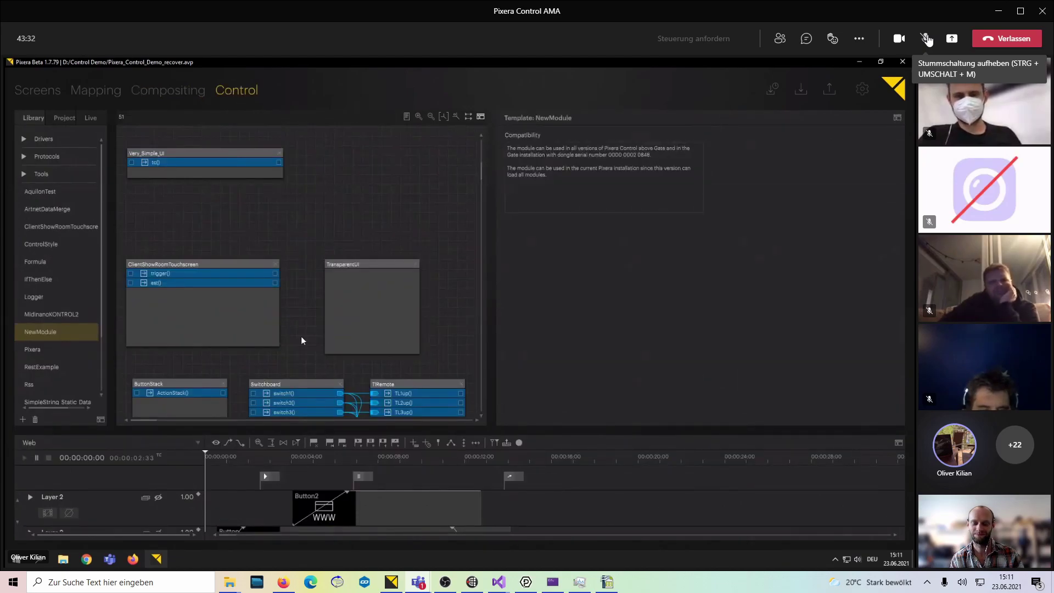
pyautogui.click(178, 388)
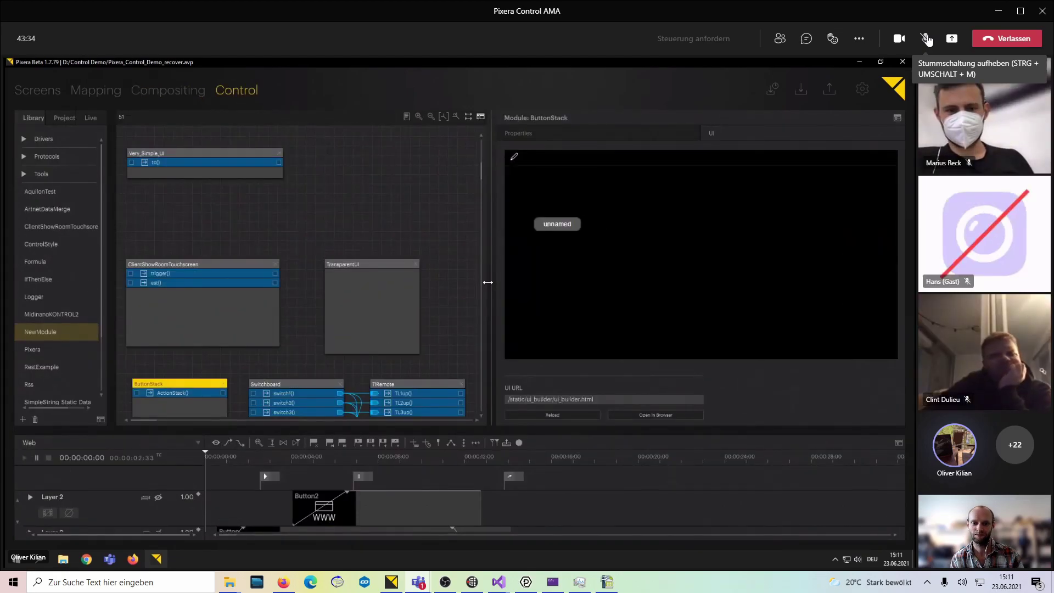
pyautogui.moveTo(491, 284); pyautogui.dragTo(511, 284)
pyautogui.click(183, 394)
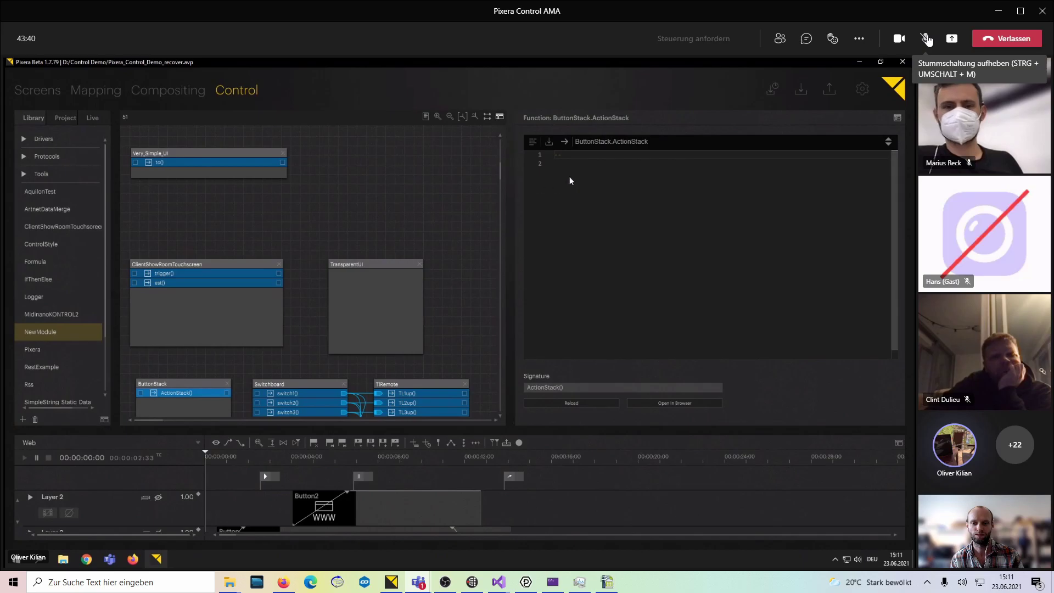
pyautogui.click(532, 142)
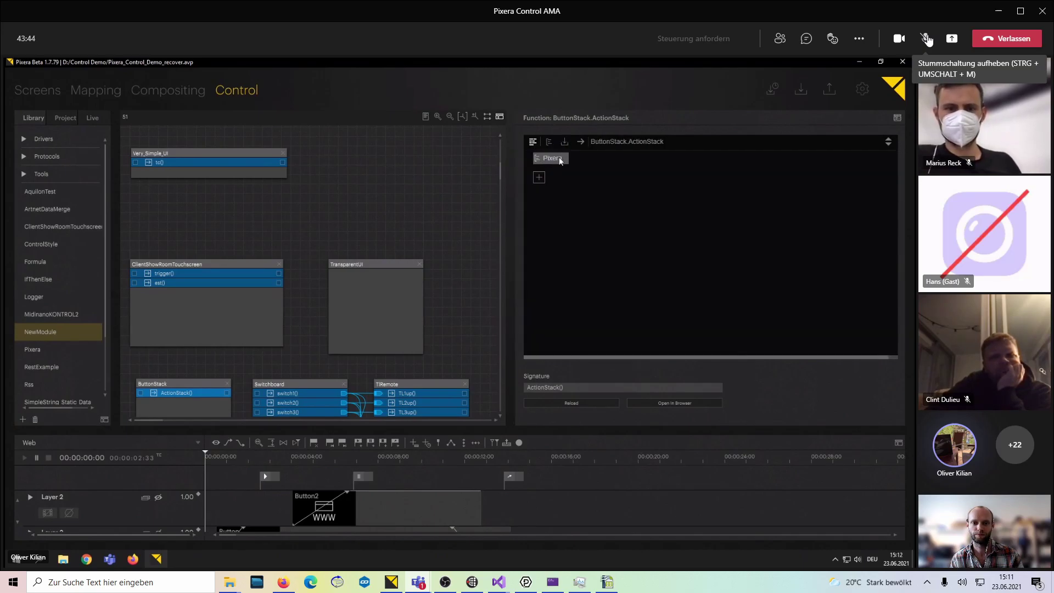
# Add a first action that plays Timeline 1 from the Timelines folder.
pyautogui.rightClick(171, 405)
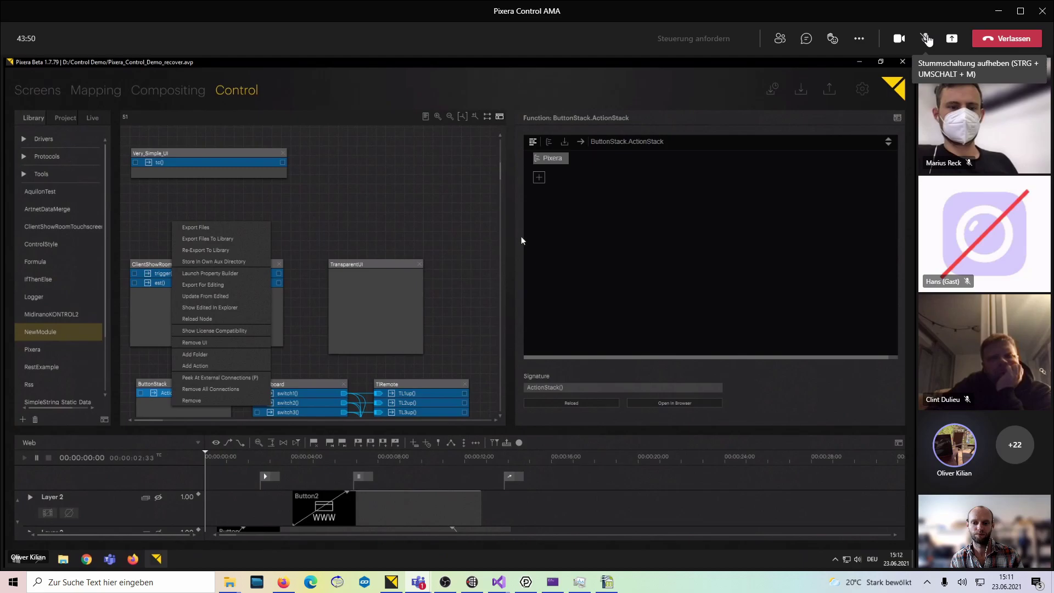
pyautogui.click(561, 227)
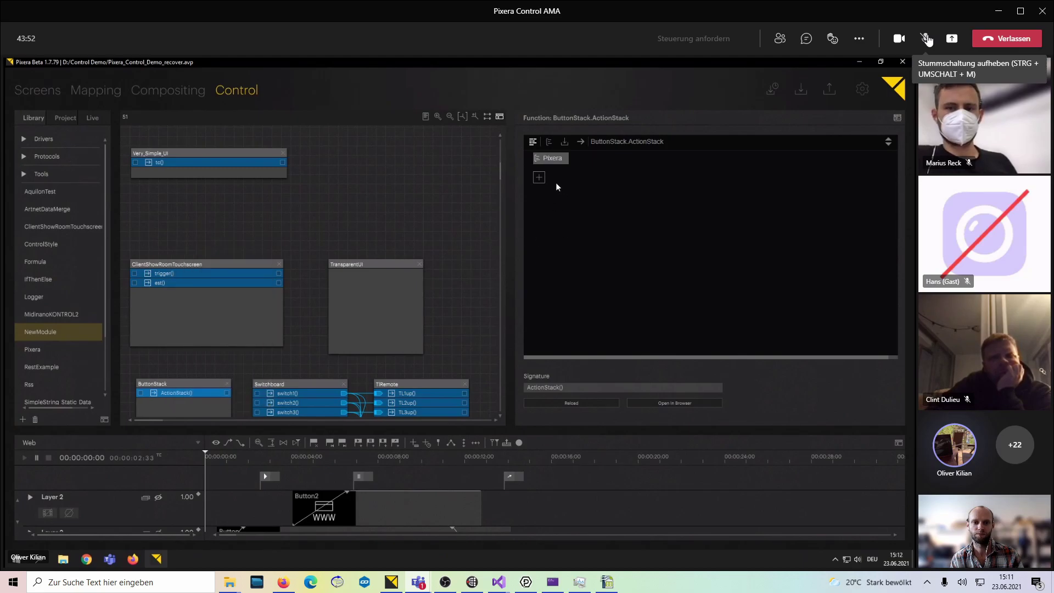
pyautogui.click(552, 162)
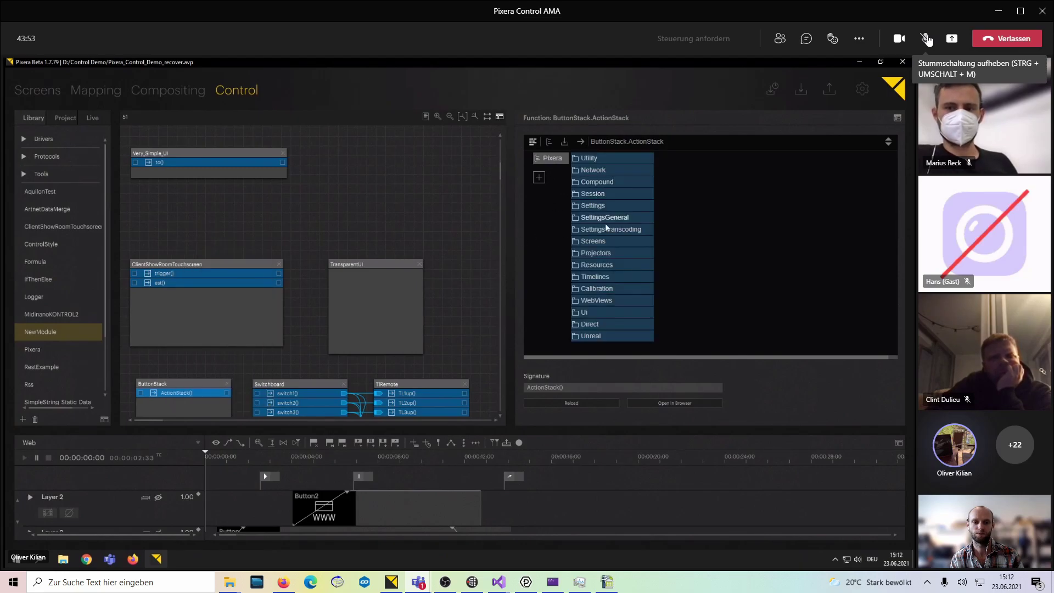
pyautogui.click(596, 279)
pyautogui.click(650, 159)
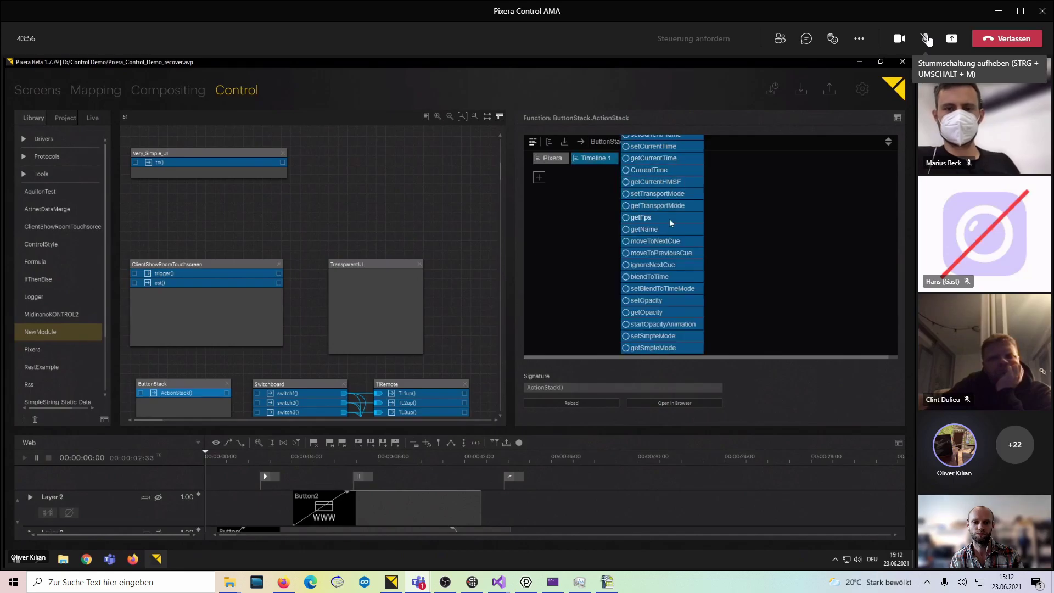
pyautogui.scroll(5, 651, 191)
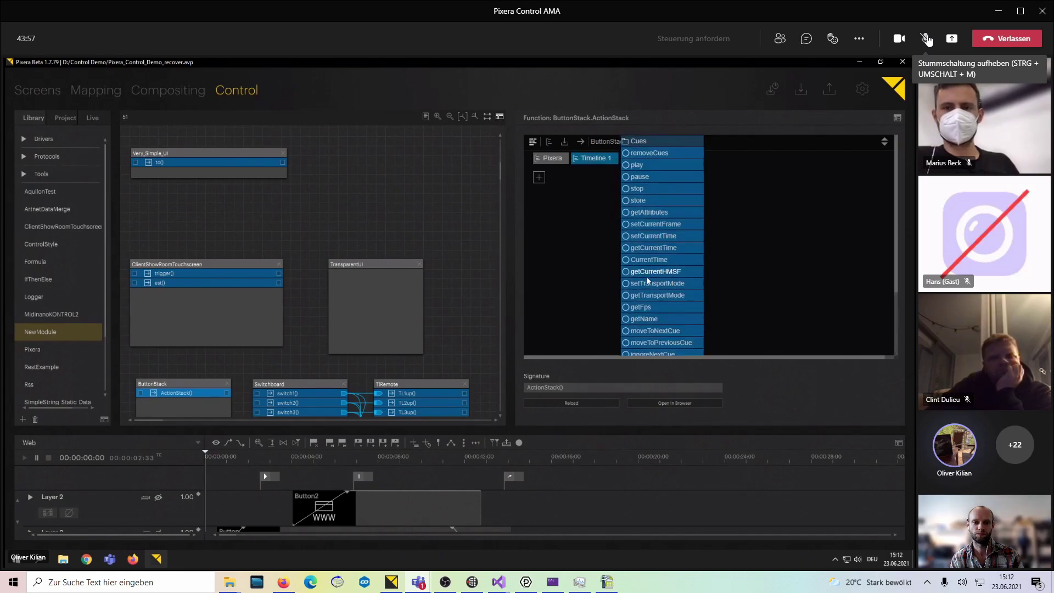
pyautogui.click(638, 166)
# Add a second action row that pauses Timeline 2.
pyautogui.click(538, 176)
pyautogui.click(559, 178)
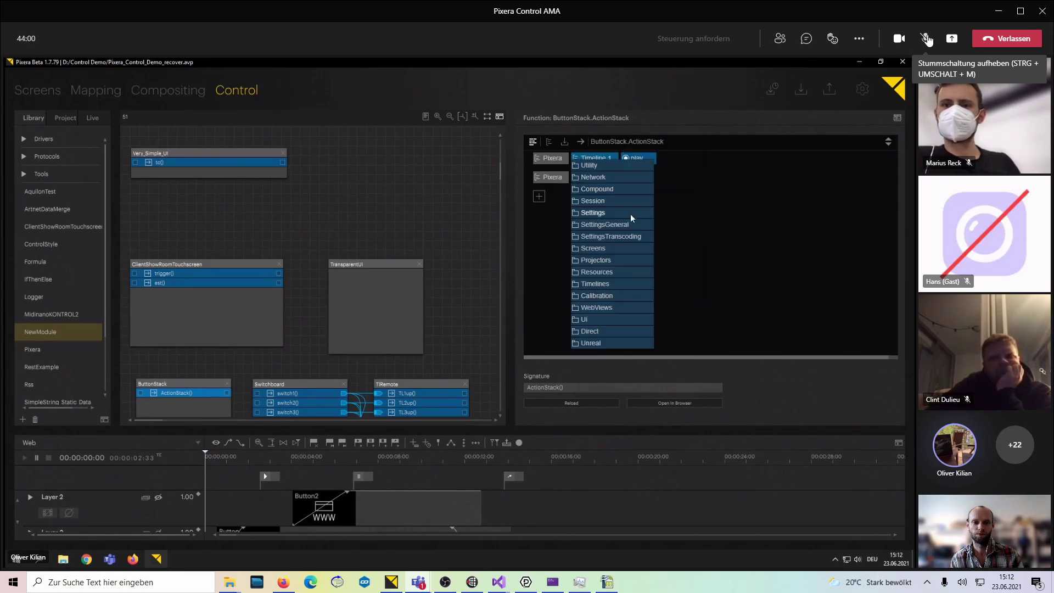
pyautogui.click(598, 281)
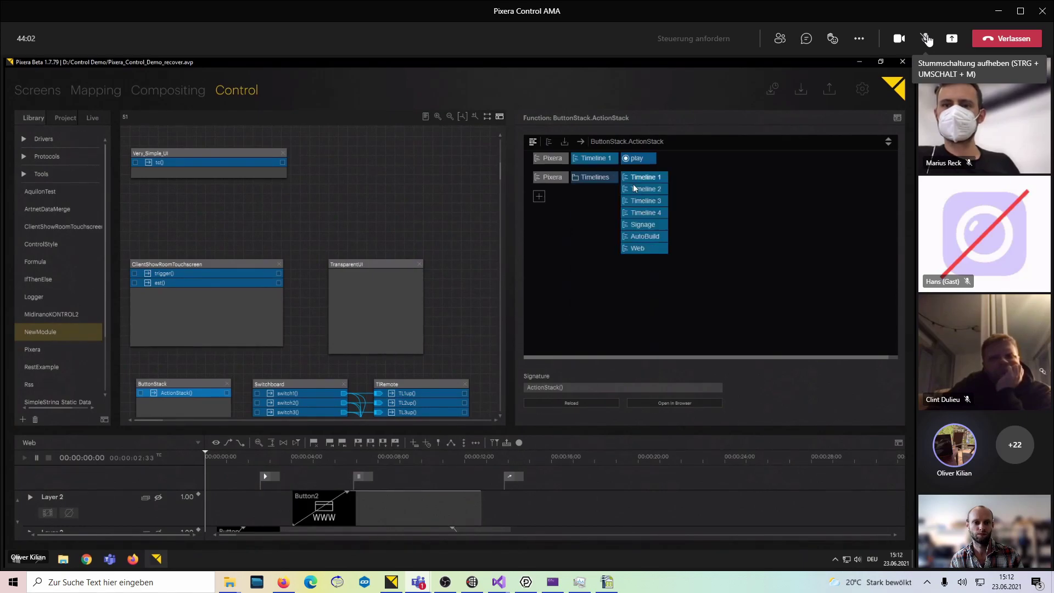
pyautogui.click(644, 189)
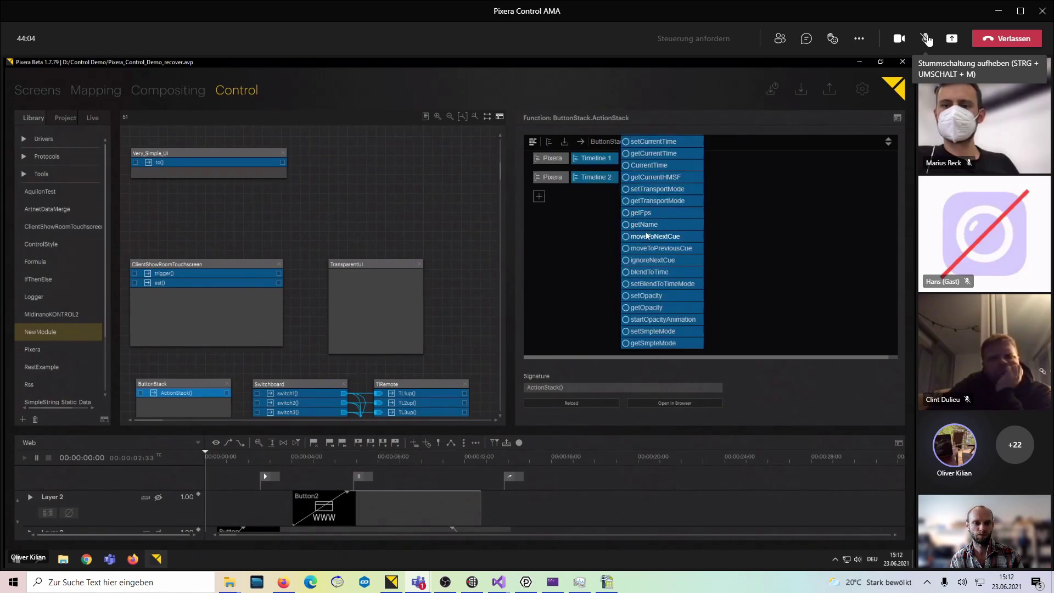
pyautogui.scroll(3, 639, 176)
pyautogui.click(628, 176)
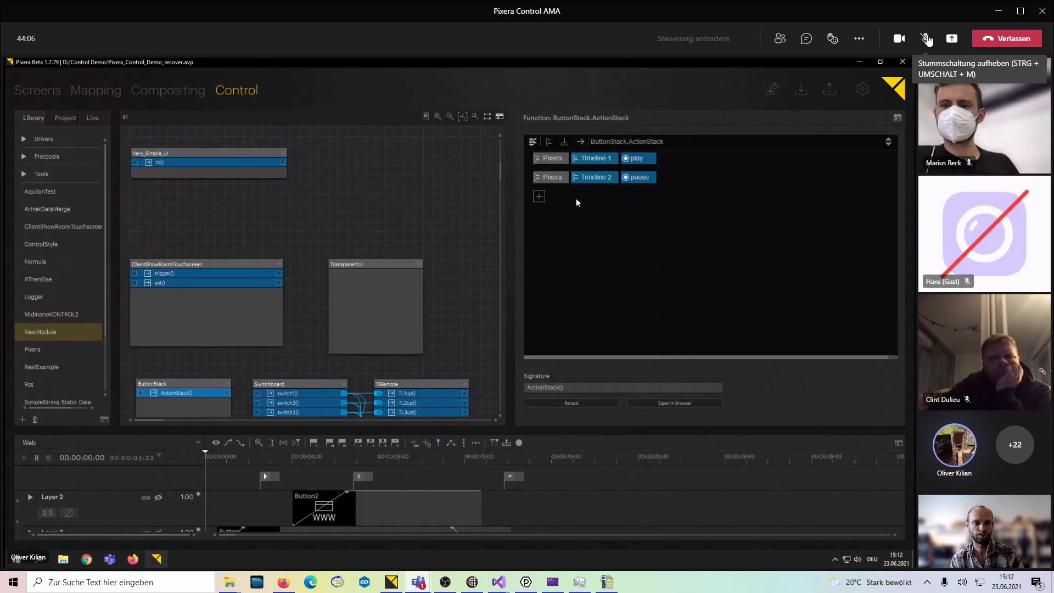
# Add a 1000 sleep after the Timeline 2 pause, then start a new Pixera block below it.
pyautogui.rightClick(634, 210)
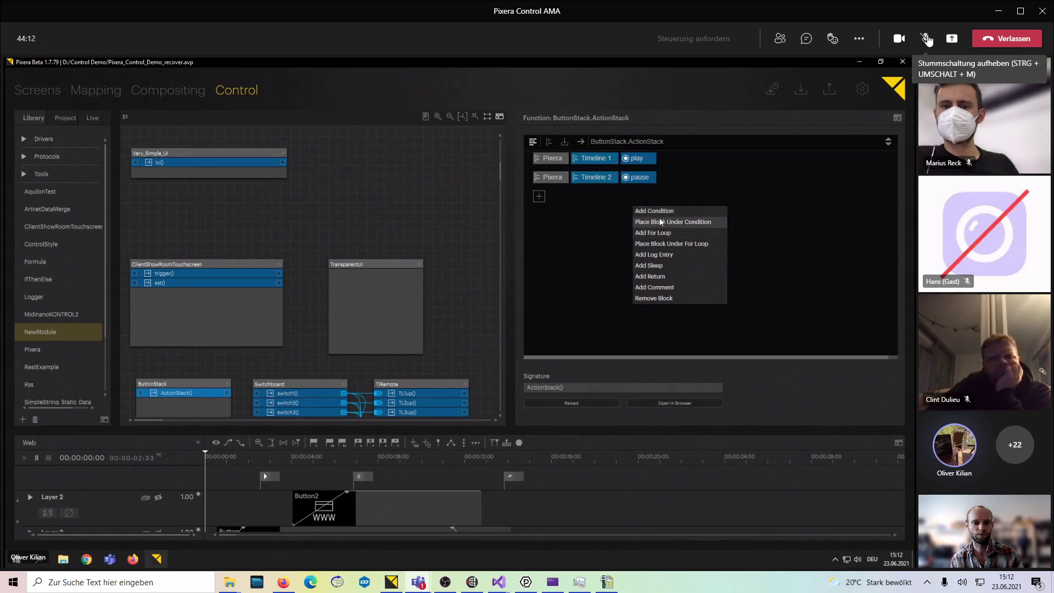
pyautogui.click(666, 267)
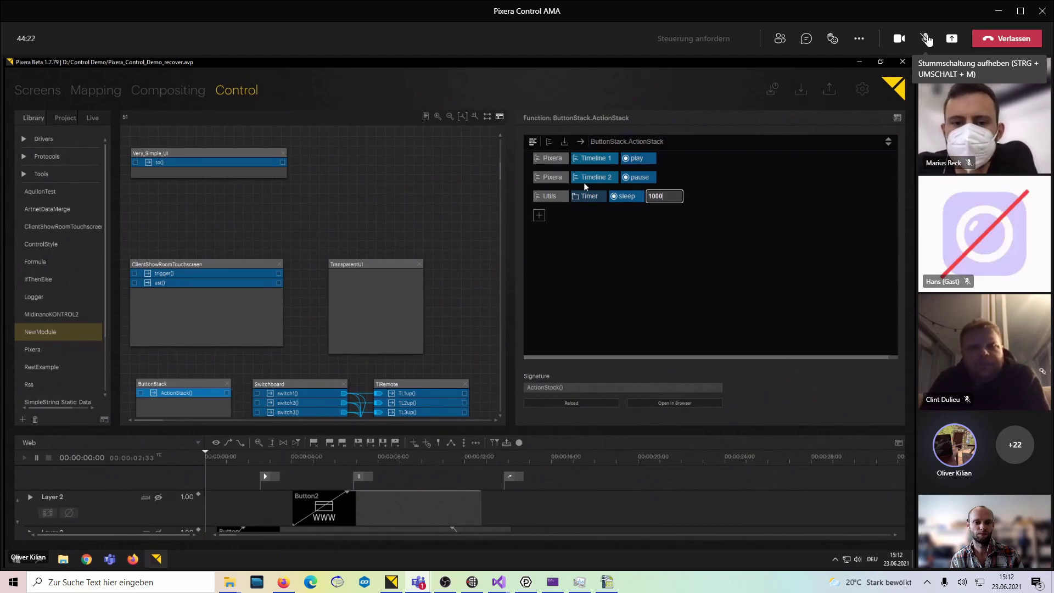
pyautogui.click(562, 140)
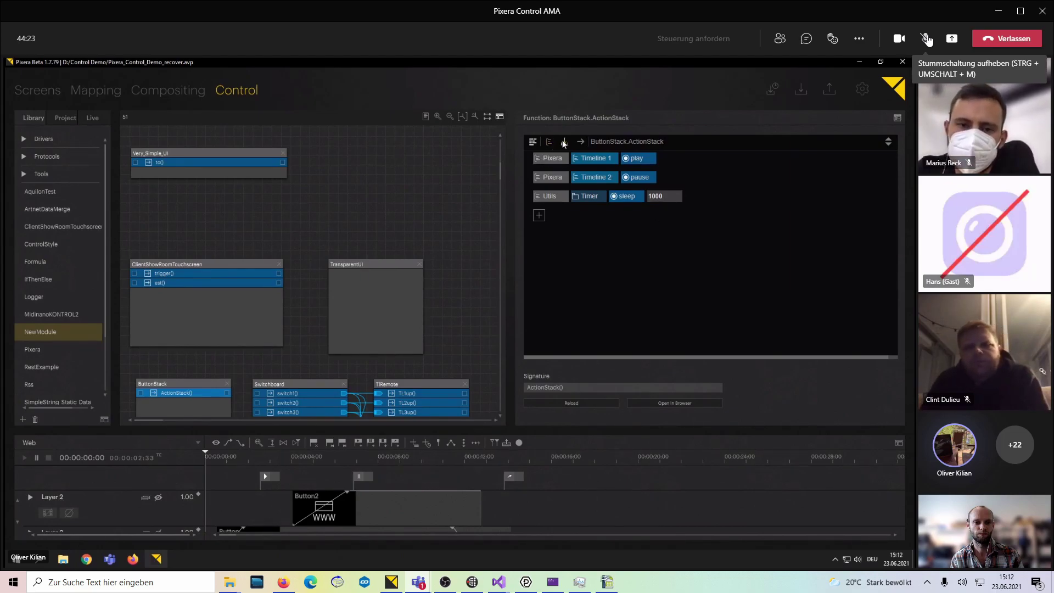
pyautogui.click(539, 215)
pyautogui.click(553, 215)
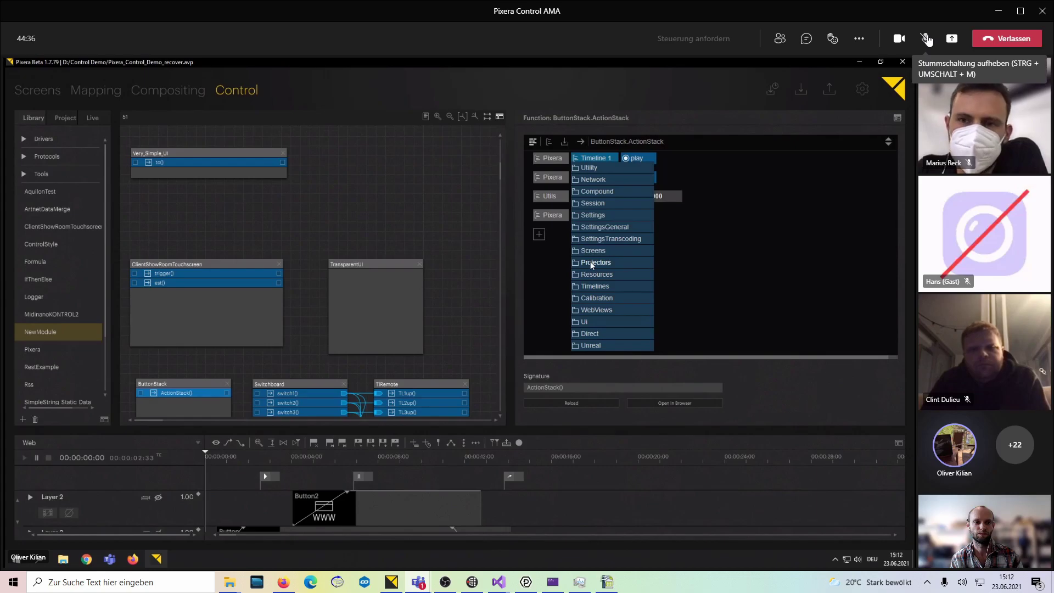
# Switch ActionStack to script code, dismiss both 'Can not change to block mode' warnings, and close the editor.
pyautogui.click(564, 142)
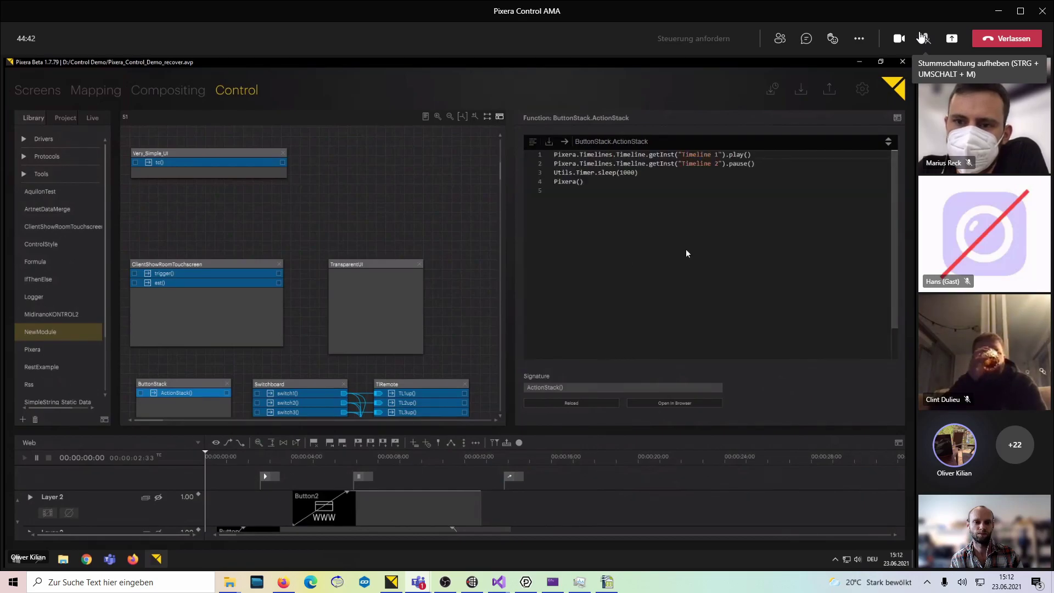
pyautogui.click(532, 144)
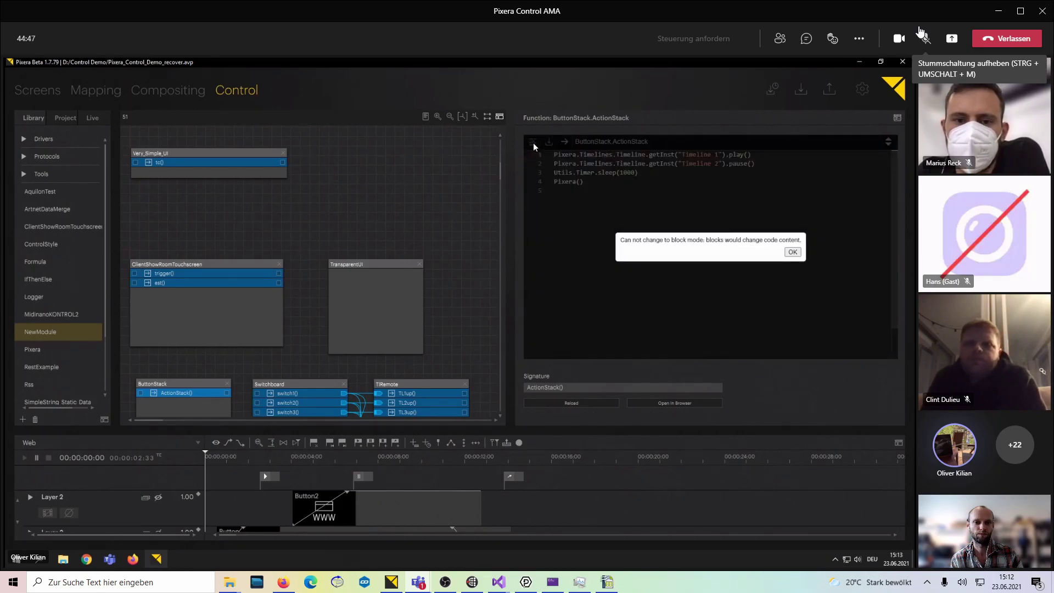
pyautogui.click(792, 252)
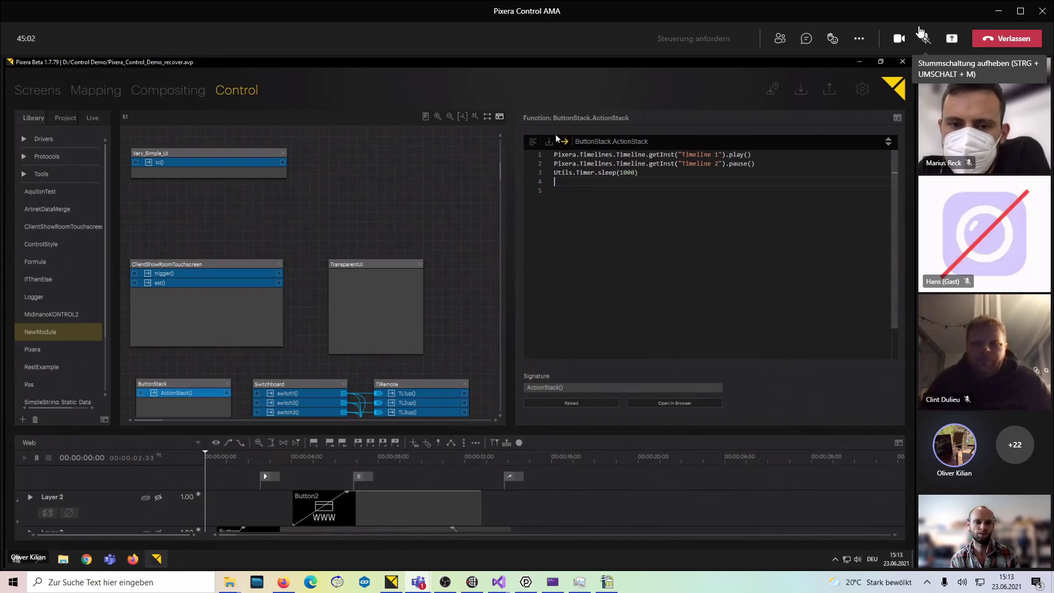
pyautogui.click(534, 143)
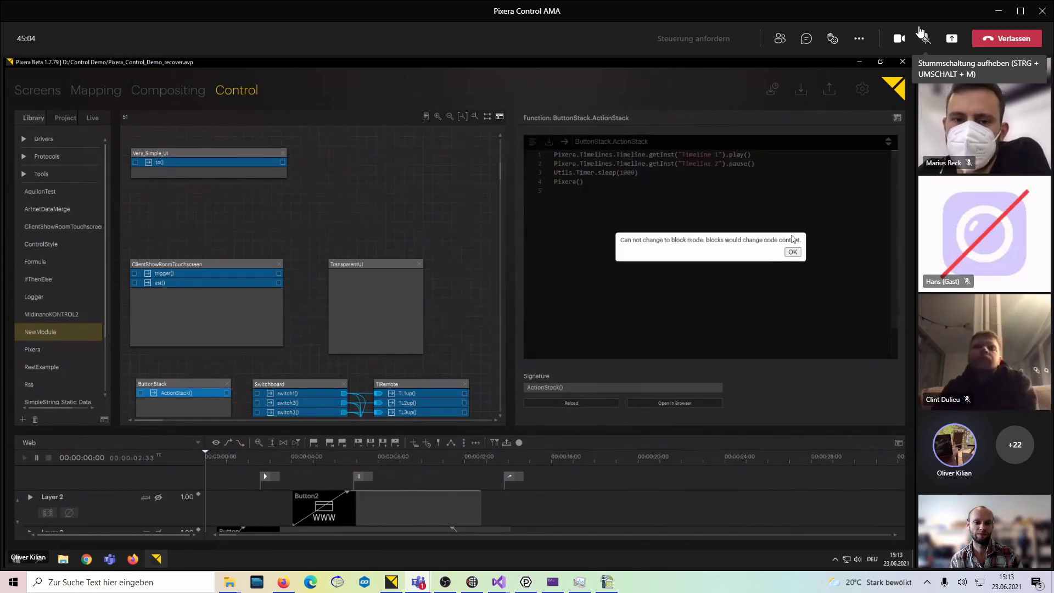
pyautogui.click(793, 252)
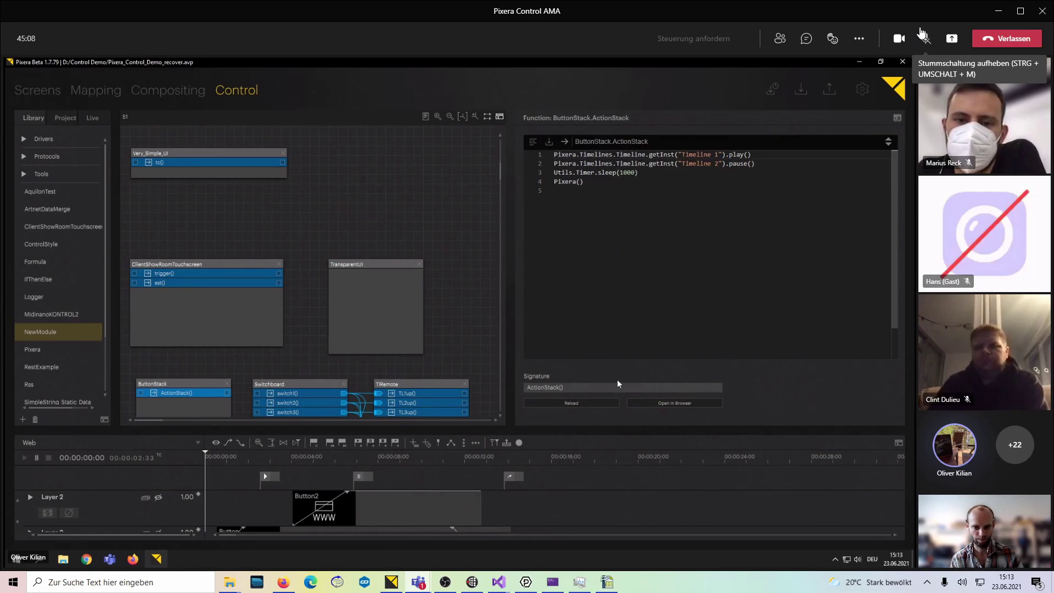
pyautogui.click(439, 323)
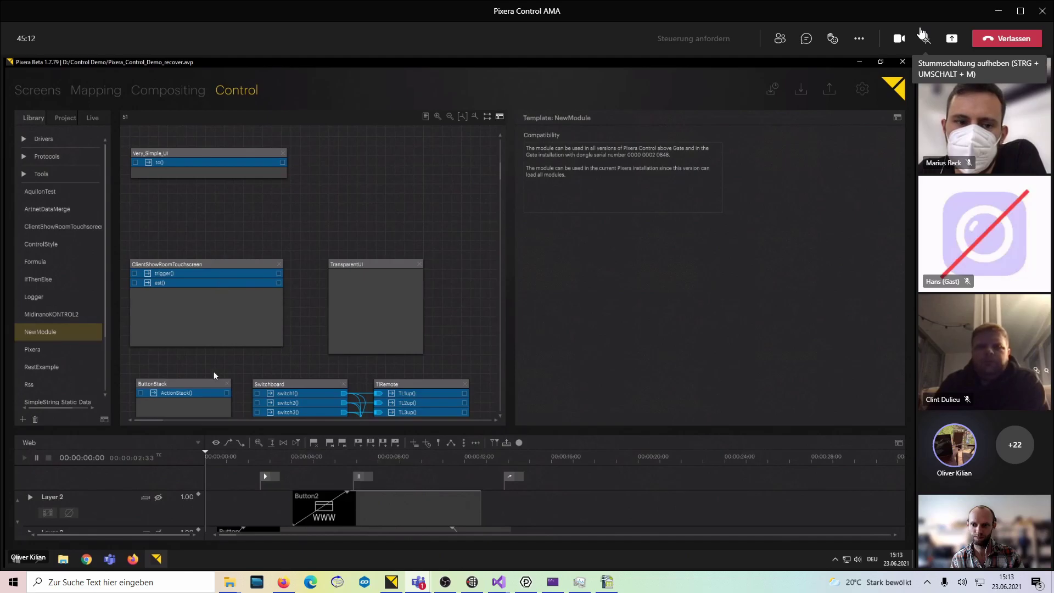
# In the ButtonStack UI editor, set the unnamed button's action to ButtonStack > ActionStack, then exit editing.
pyautogui.click(187, 393)
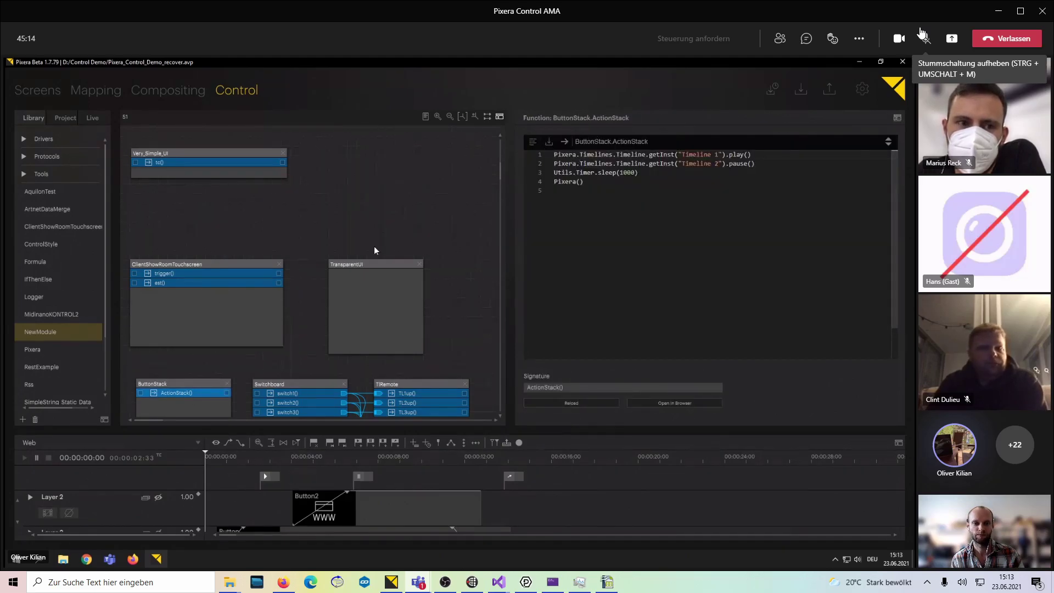
pyautogui.click(176, 383)
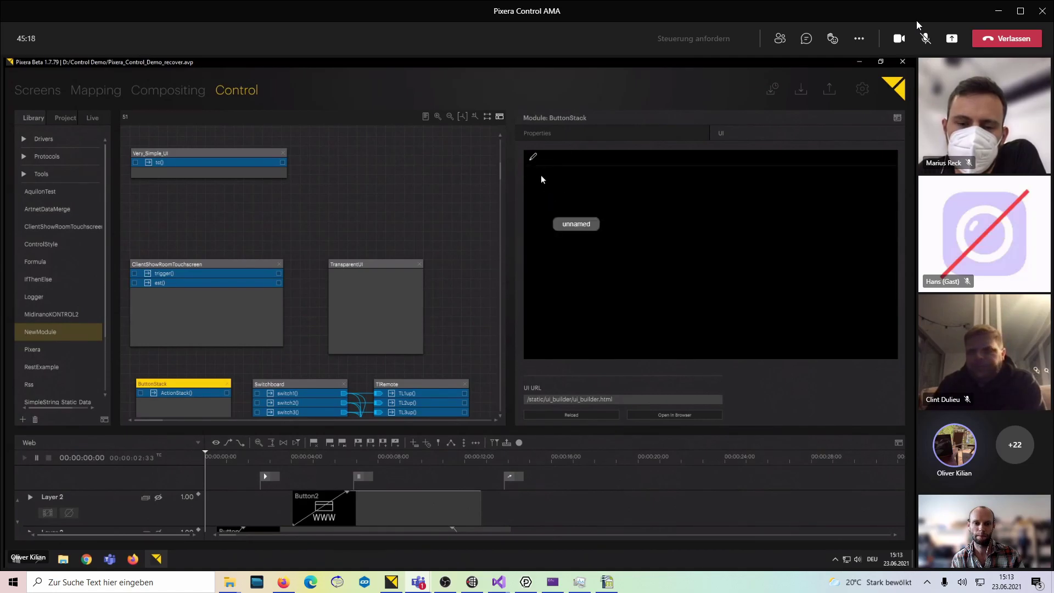
pyautogui.click(533, 158)
pyautogui.click(574, 227)
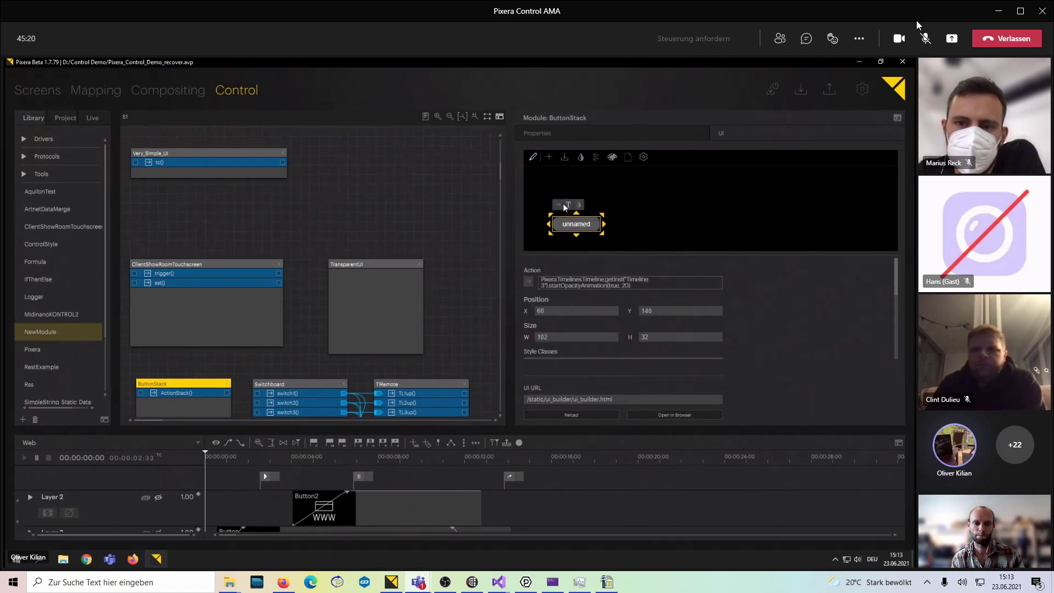
pyautogui.click(559, 206)
pyautogui.click(582, 190)
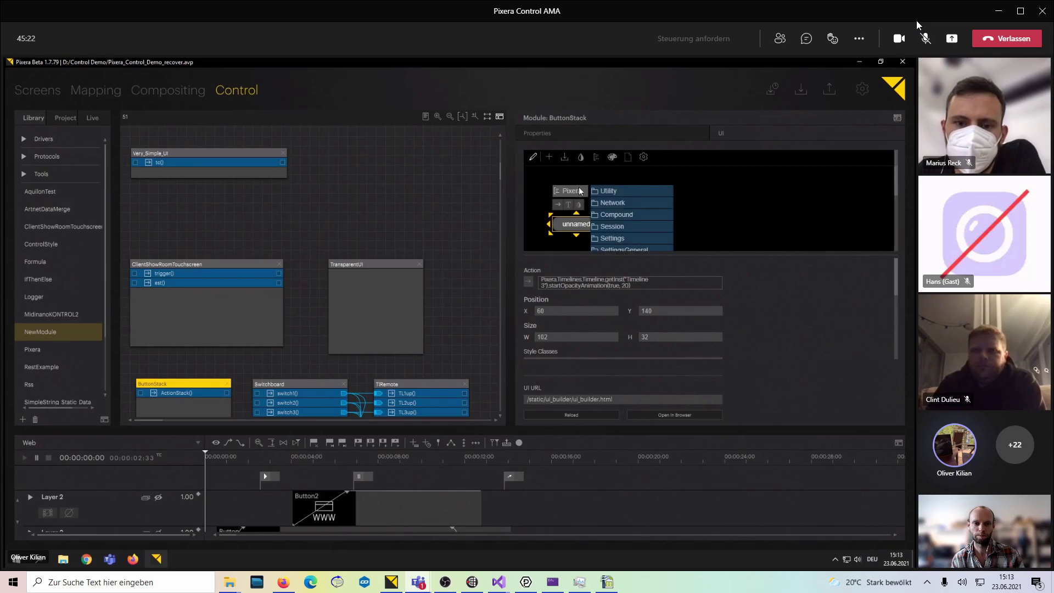
pyautogui.click(594, 160)
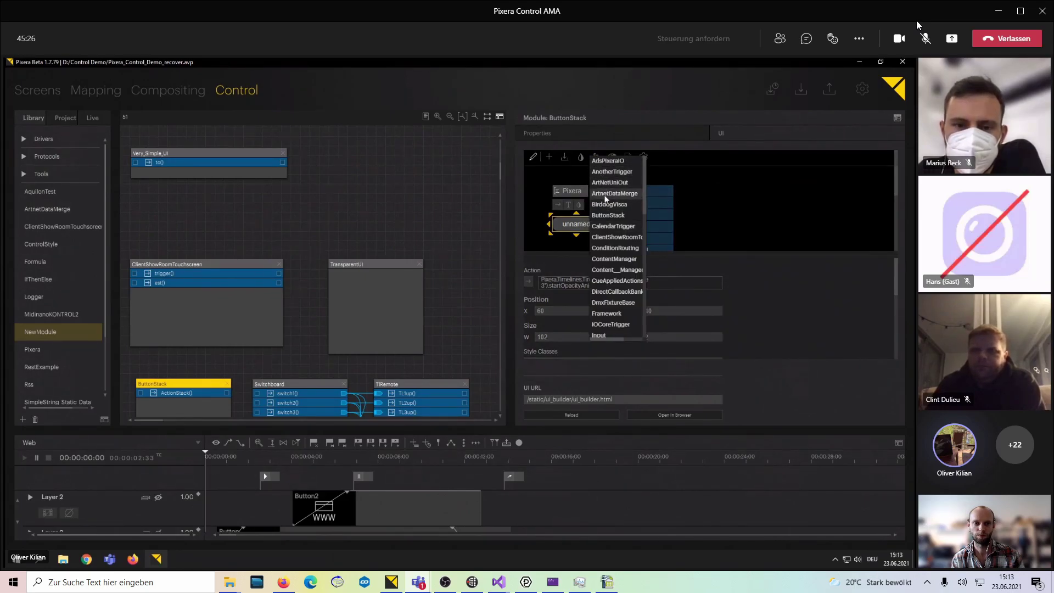
pyautogui.click(609, 216)
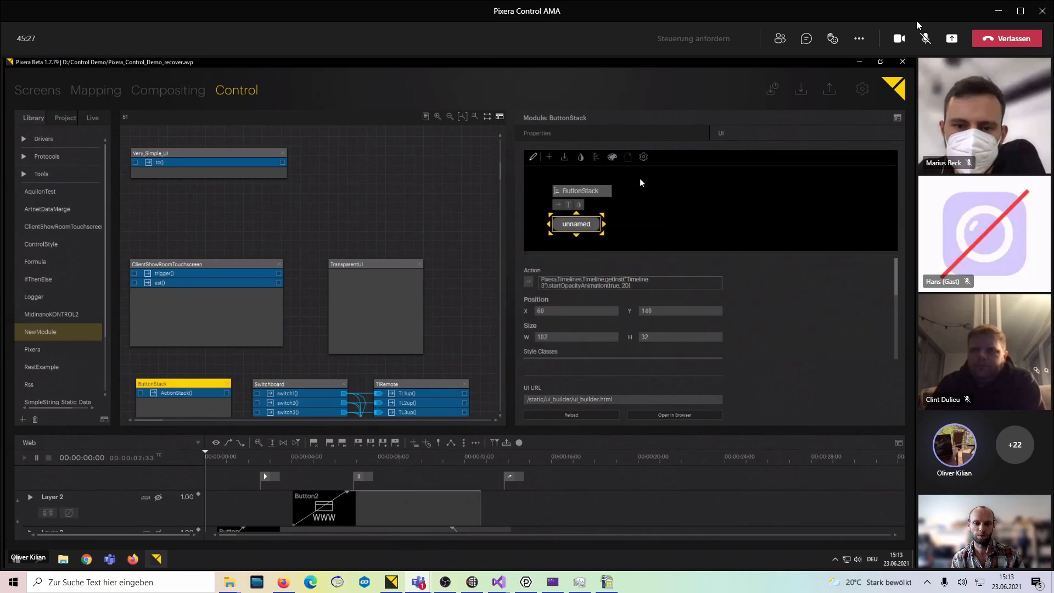
pyautogui.click(607, 192)
pyautogui.scroll(-3, 631, 217)
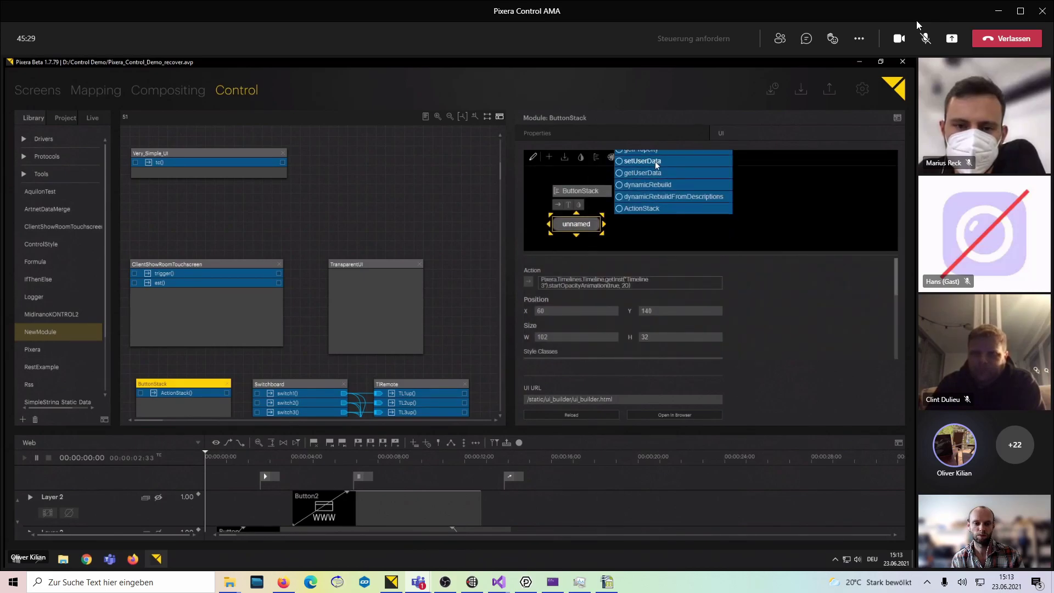
pyautogui.click(627, 208)
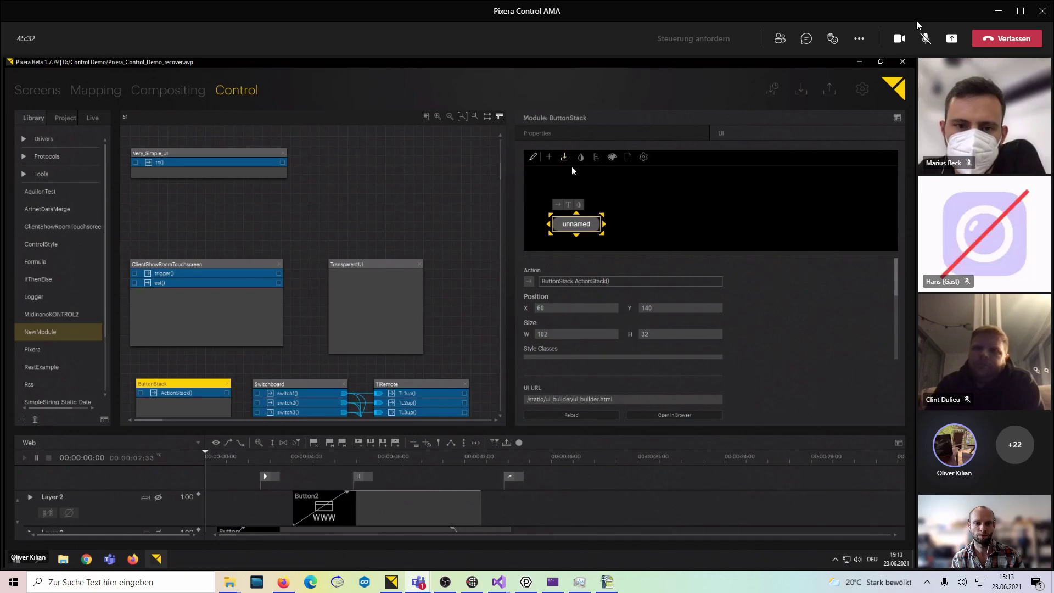
pyautogui.click(537, 159)
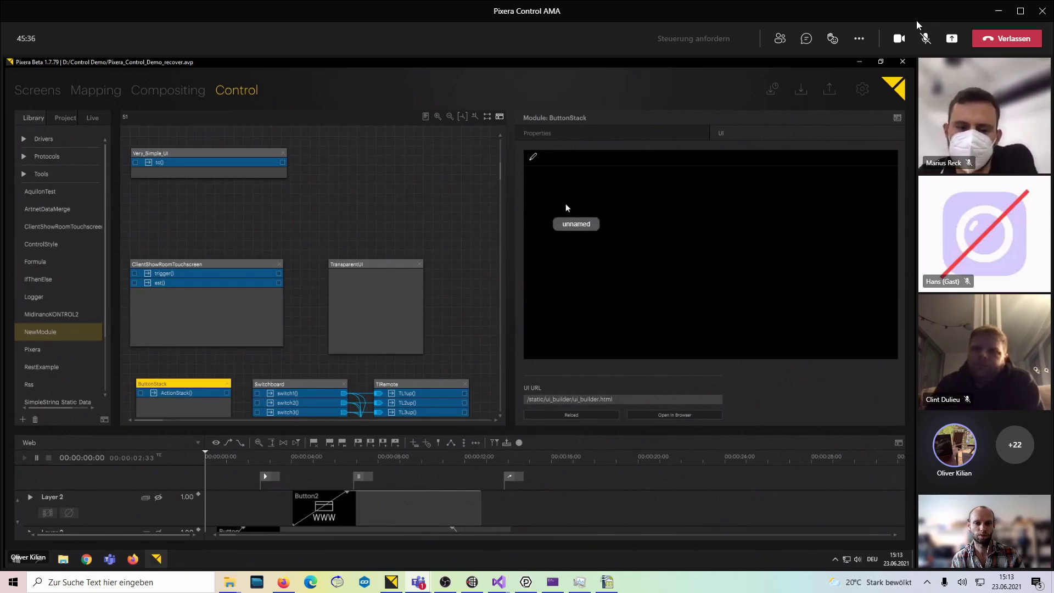
# Scroll down the node graph and select the Switchboard node to display its Timeline and Cue buttons.
pyautogui.click(164, 394)
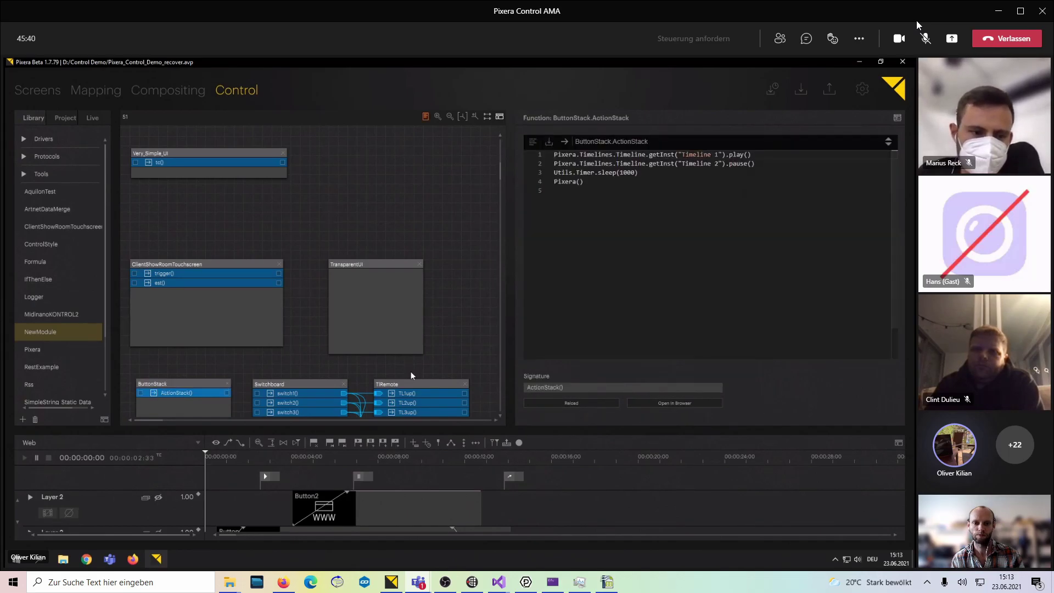
pyautogui.scroll(-3, 501, 176)
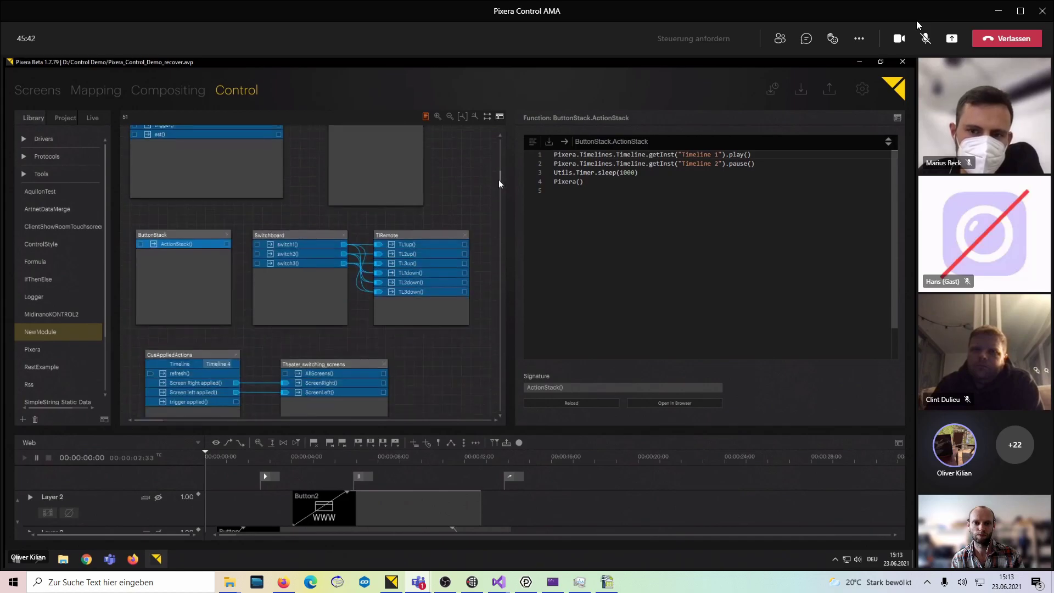
pyautogui.scroll(-1, 501, 183)
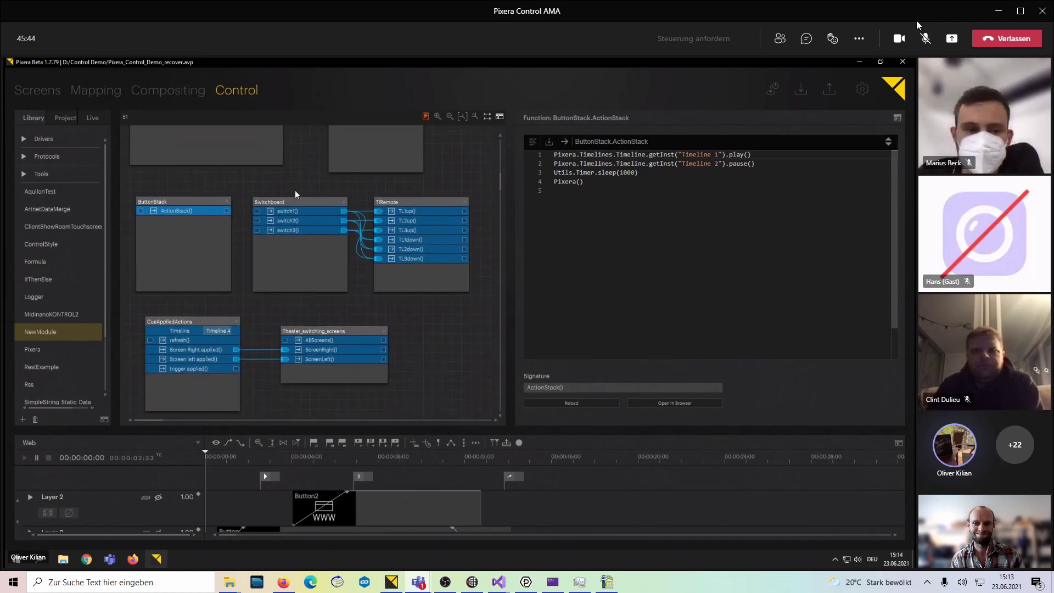
pyautogui.click(289, 205)
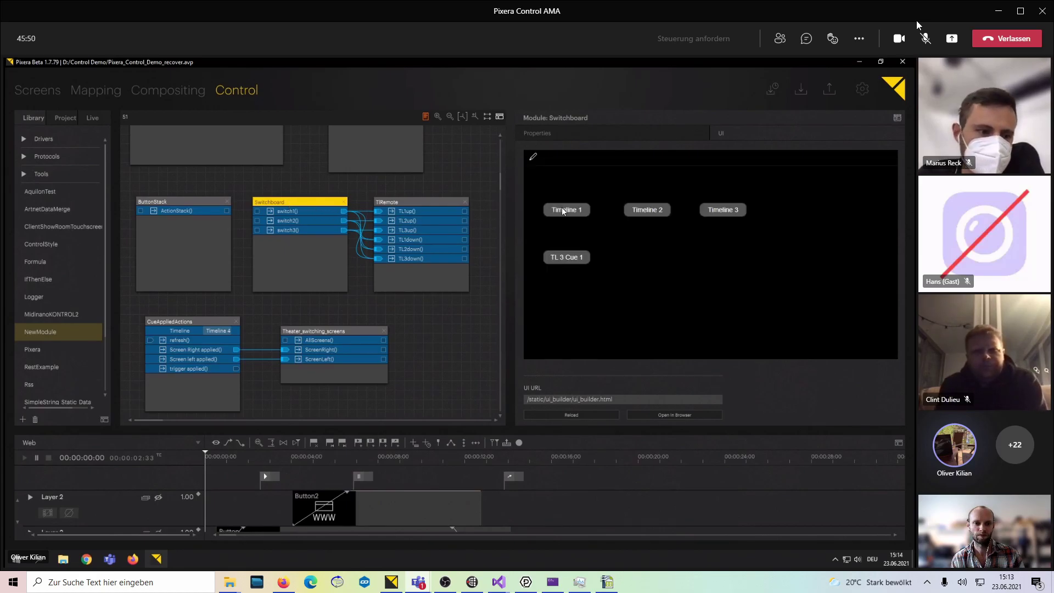
pyautogui.click(428, 213)
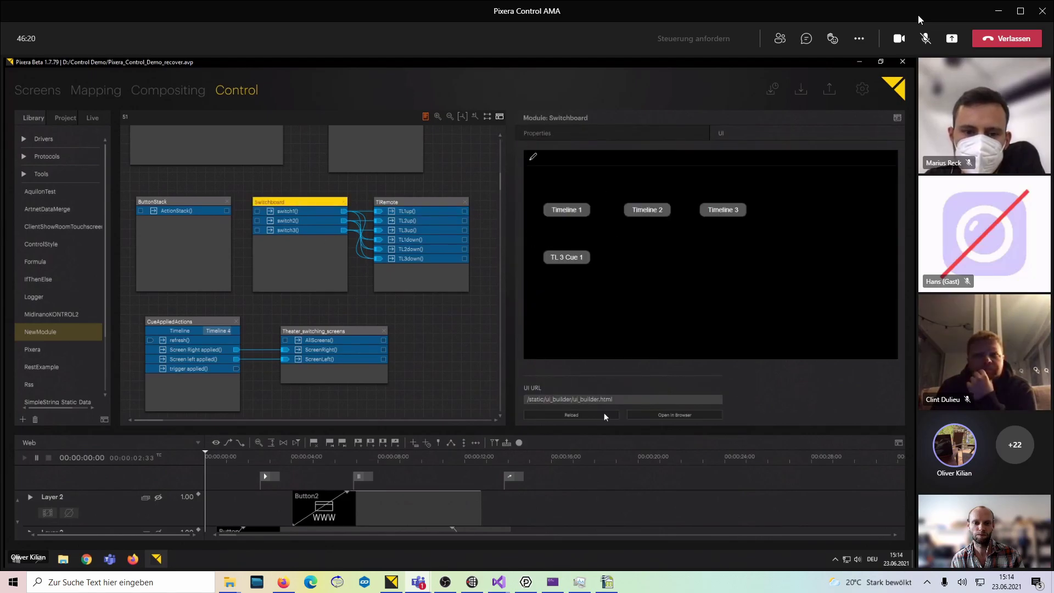
# Open the Switchboard UI in a browser window beside Pixera's Compositing workspace.
pyautogui.click(677, 415)
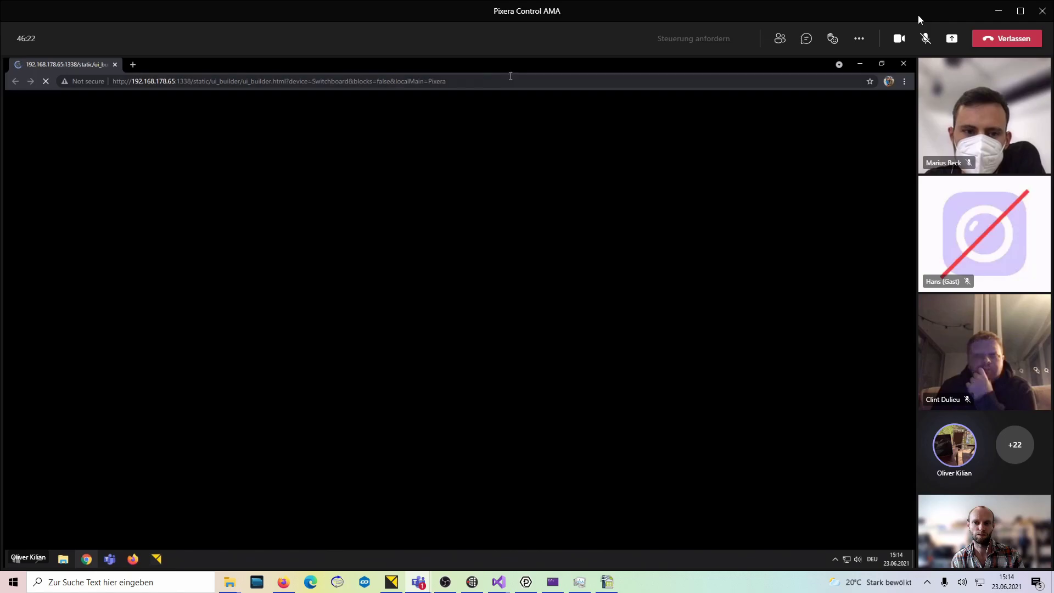
pyautogui.moveTo(522, 65); pyautogui.dragTo(736, 78)
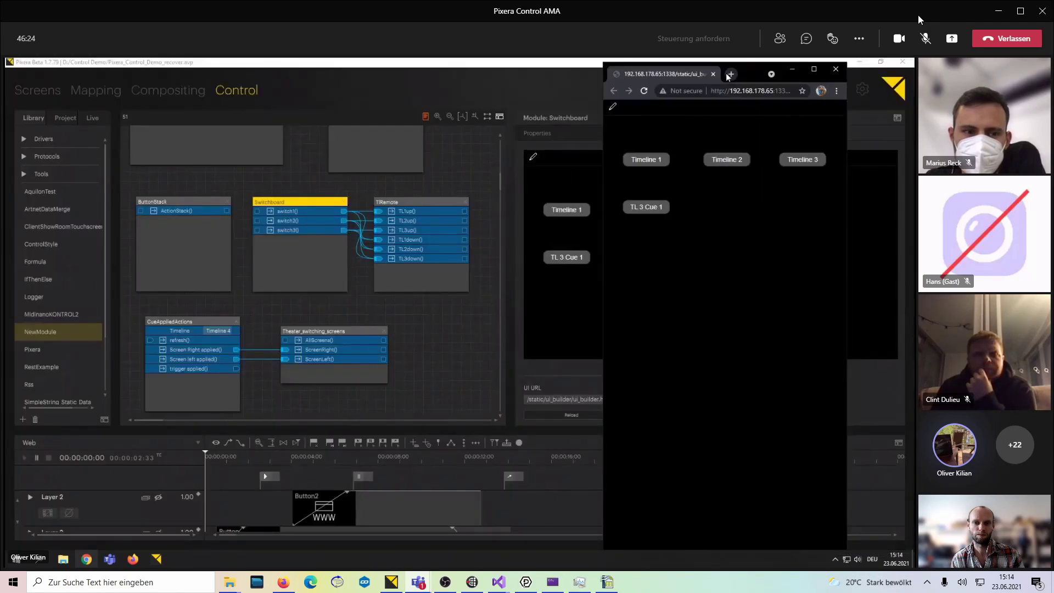
pyautogui.click(222, 157)
pyautogui.click(194, 91)
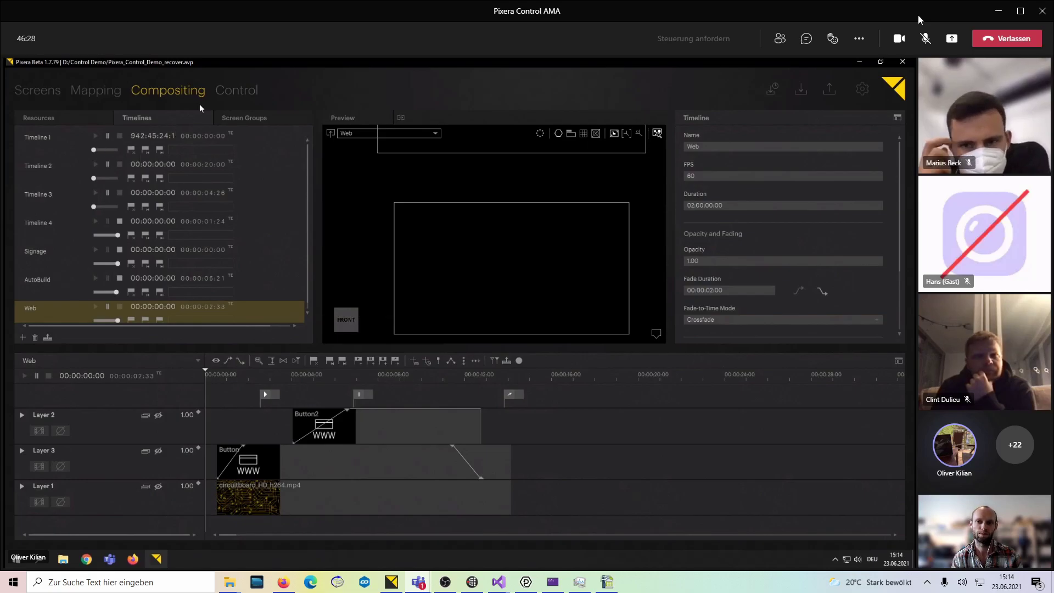
# Start Timelines 1 and 3 from the web page, raise Timeline 2's level to full, then start Timeline 2.
pyautogui.click(85, 560)
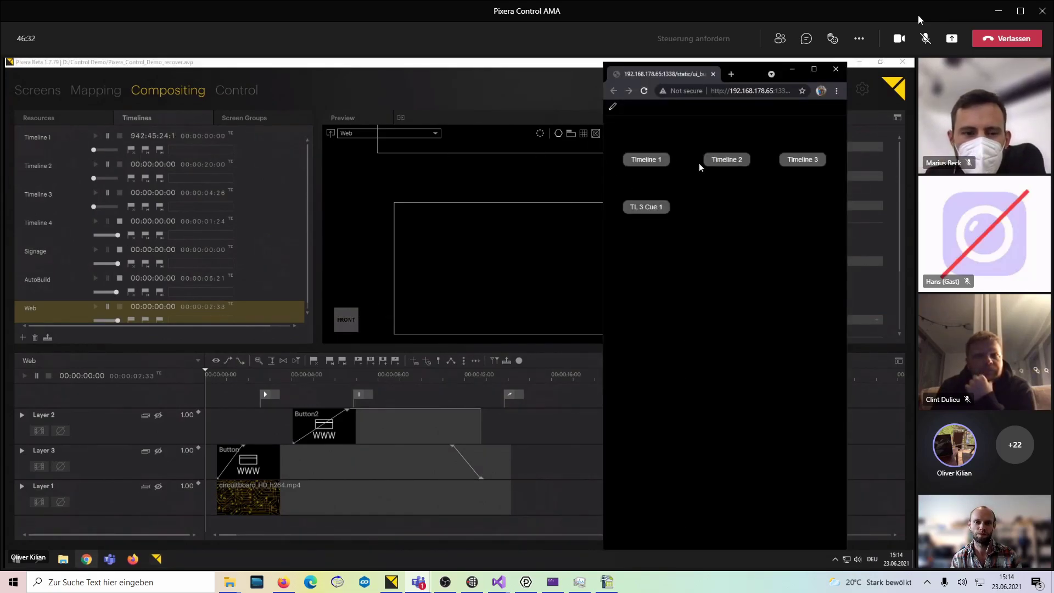
pyautogui.click(652, 160)
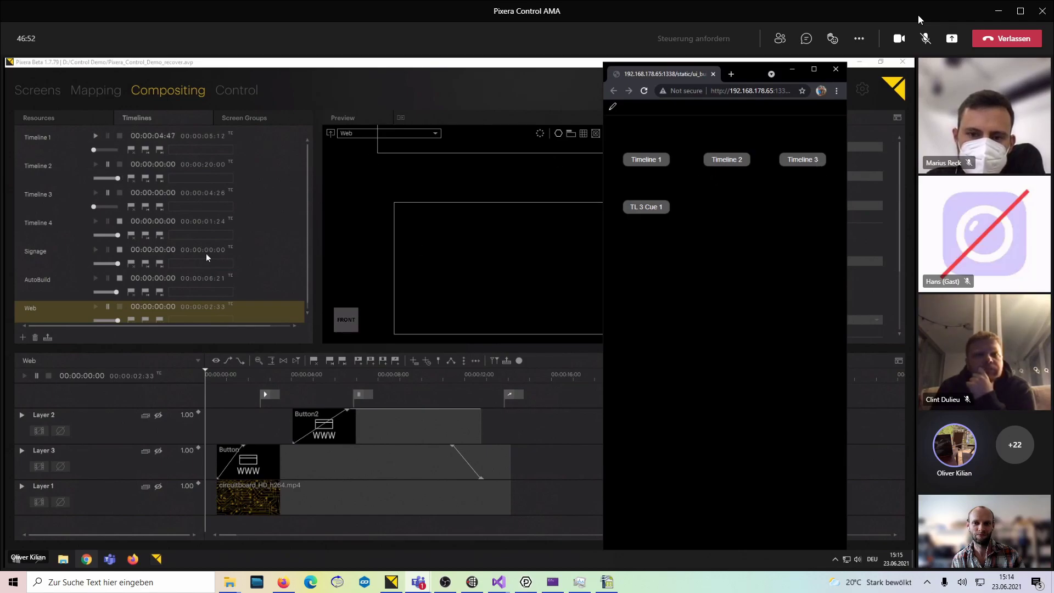
pyautogui.click(814, 159)
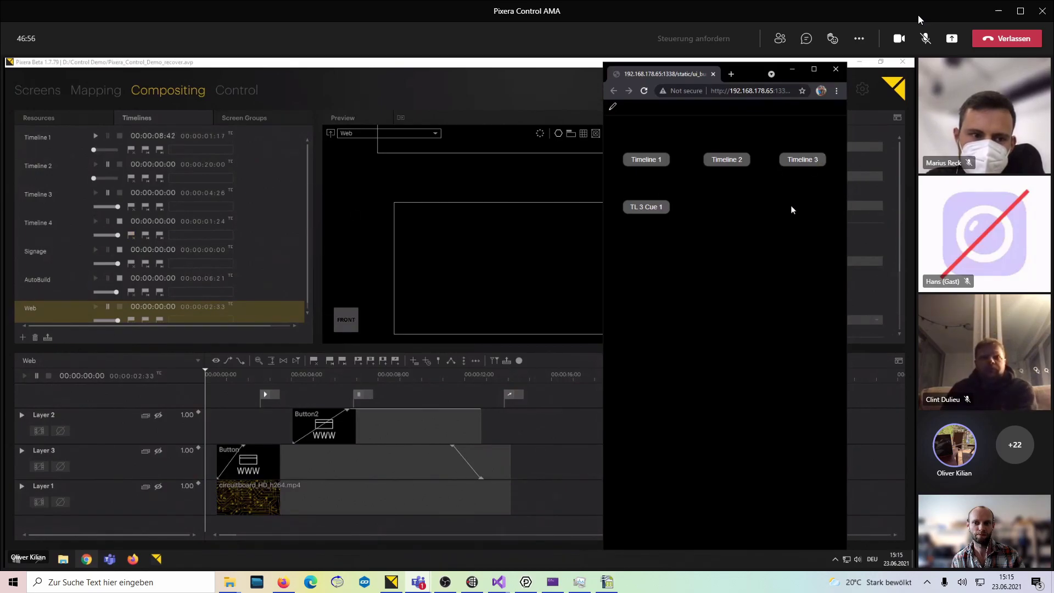
pyautogui.click(94, 153)
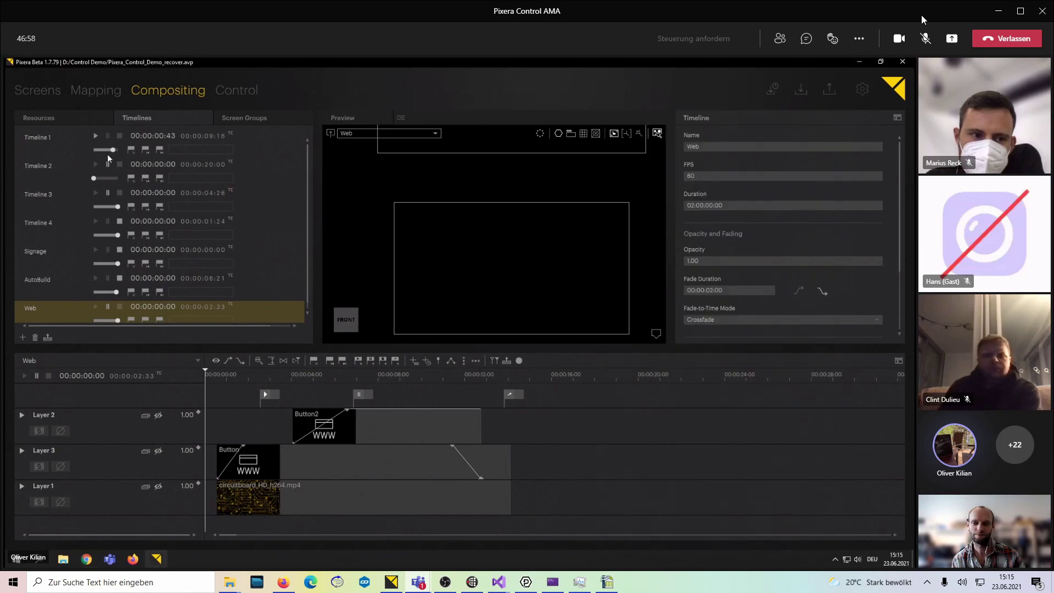
pyautogui.moveTo(96, 177); pyautogui.dragTo(117, 178)
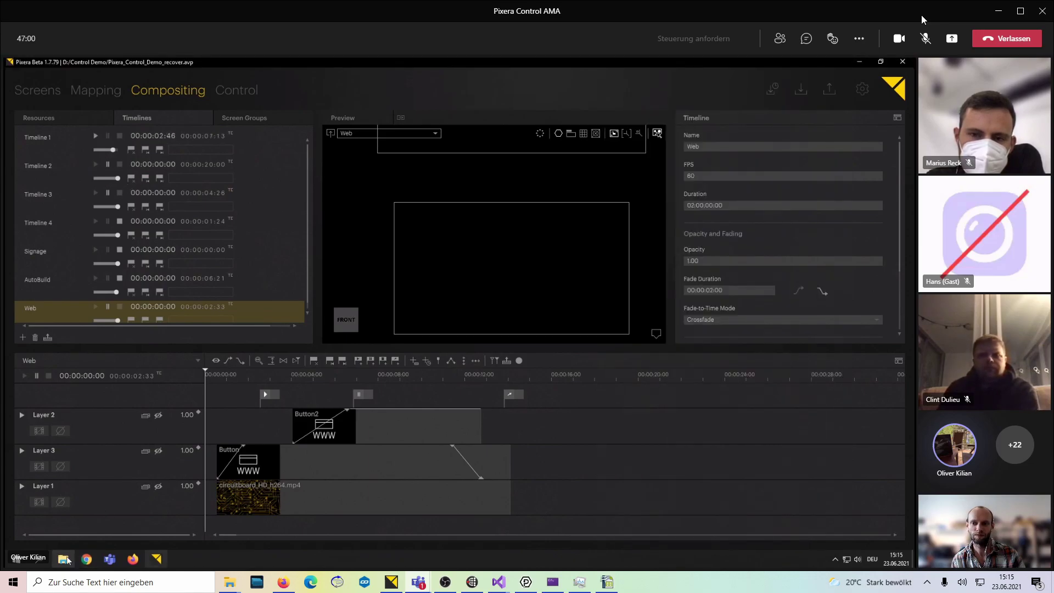
pyautogui.click(86, 559)
pyautogui.click(728, 160)
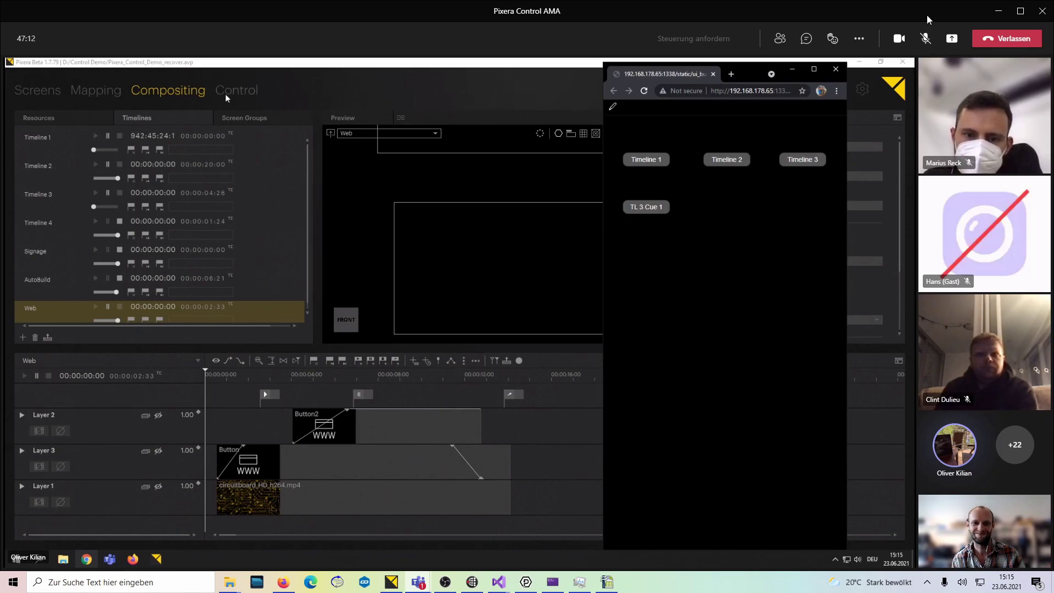
# Switch to the Control workspace and expand the Library's Protocols folder.
pyautogui.click(925, 39)
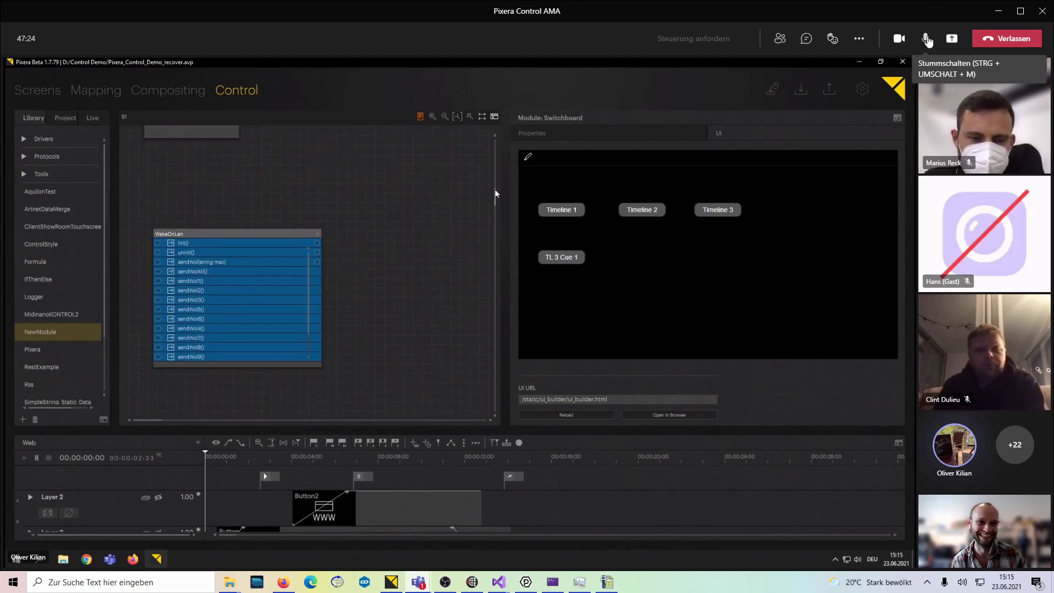
pyautogui.click(926, 39)
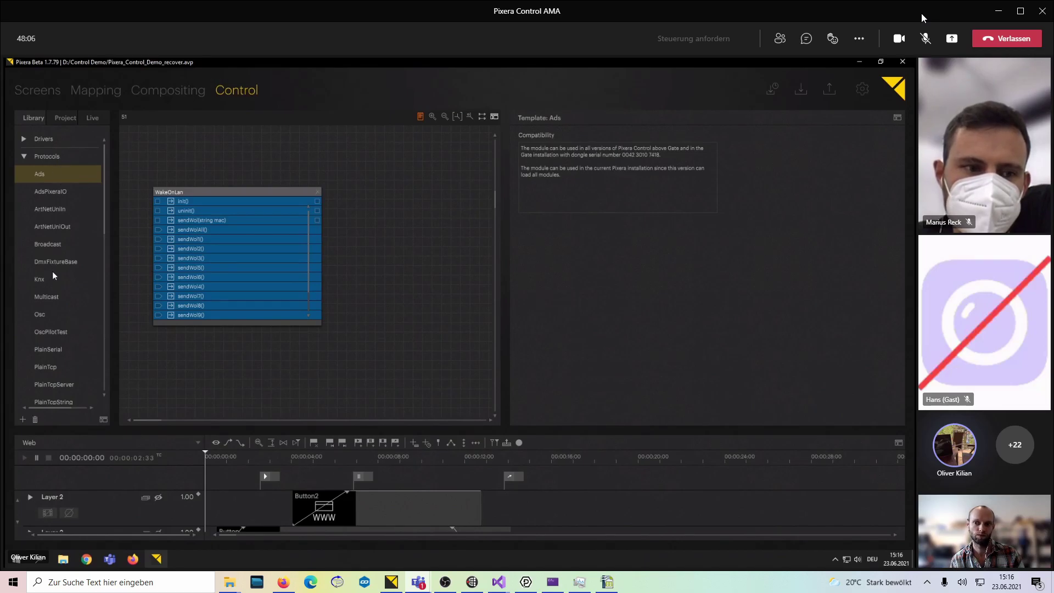
# Scroll the Library protocol list and select the SimpleHttpClient template to view its details.
pyautogui.scroll(-1, 55, 303)
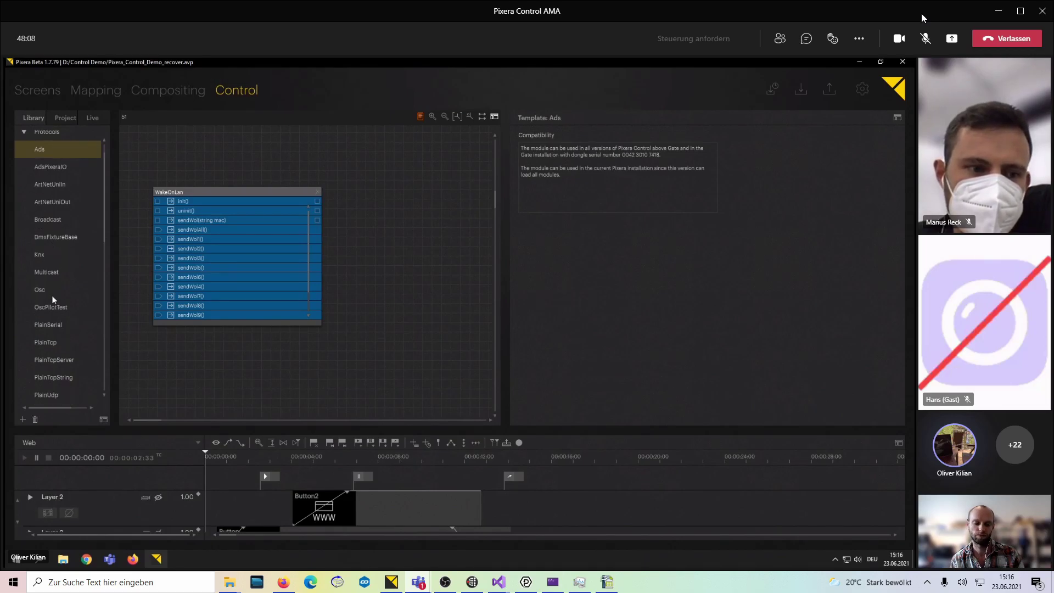
pyautogui.scroll(-6, 53, 305)
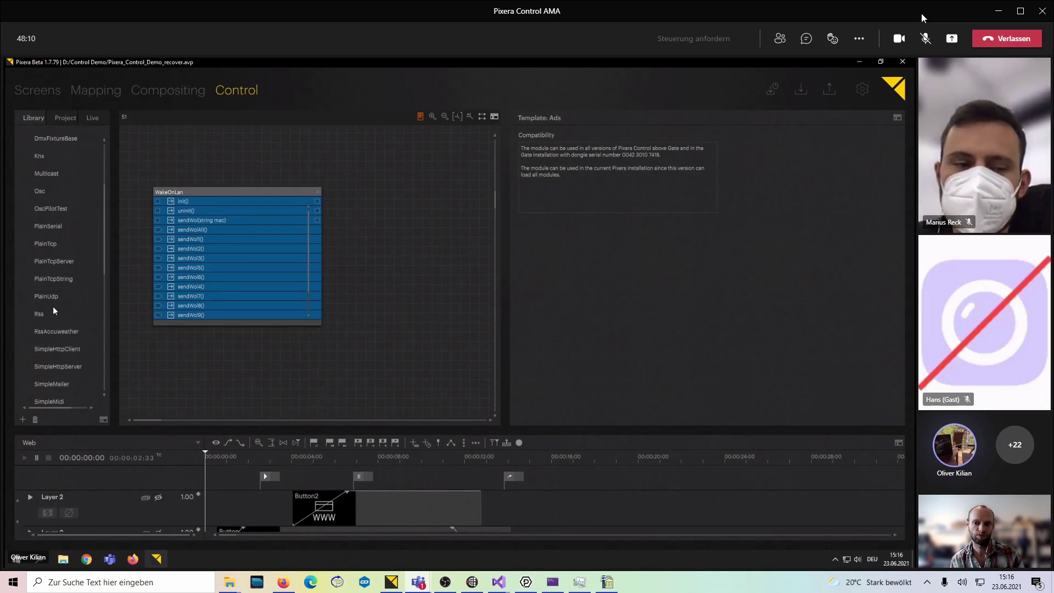
pyautogui.scroll(-1, 54, 310)
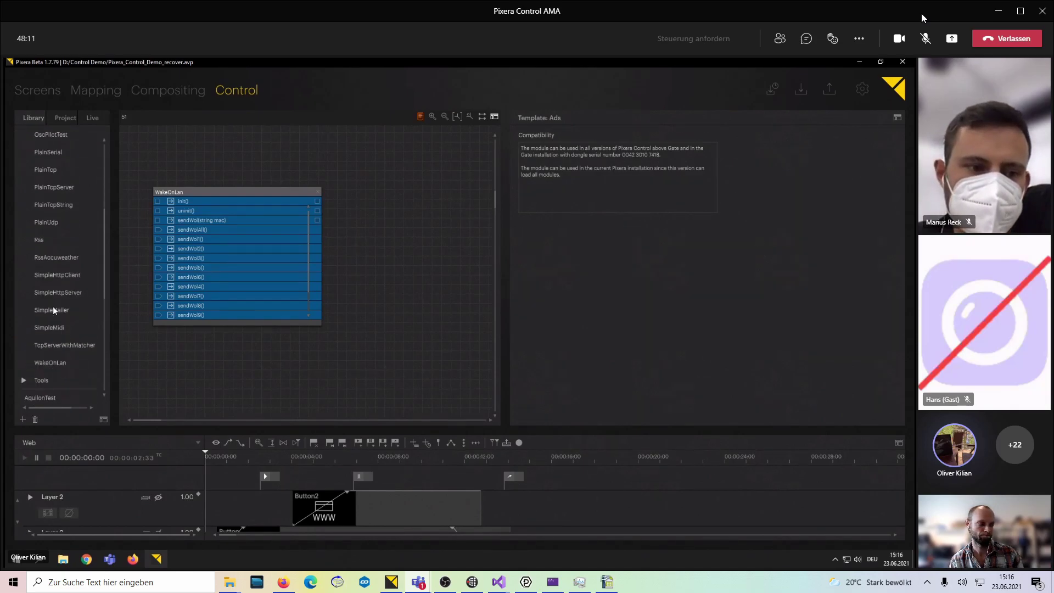
pyautogui.click(52, 279)
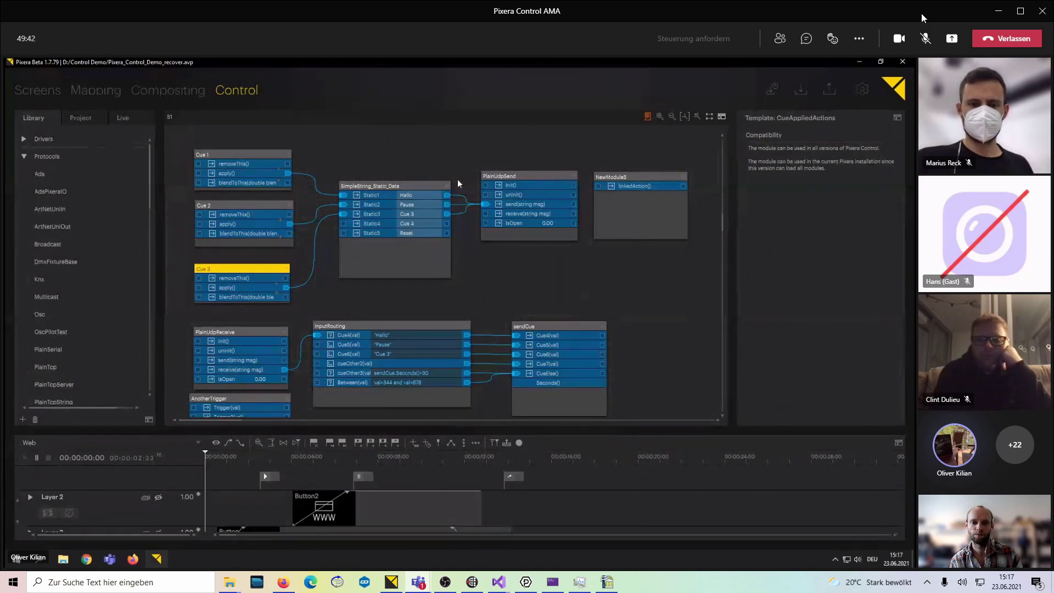
# Check PlainUdpSend's IP and port, open its connection, then inspect PlainUdpReceive's ports.
pyautogui.click(506, 175)
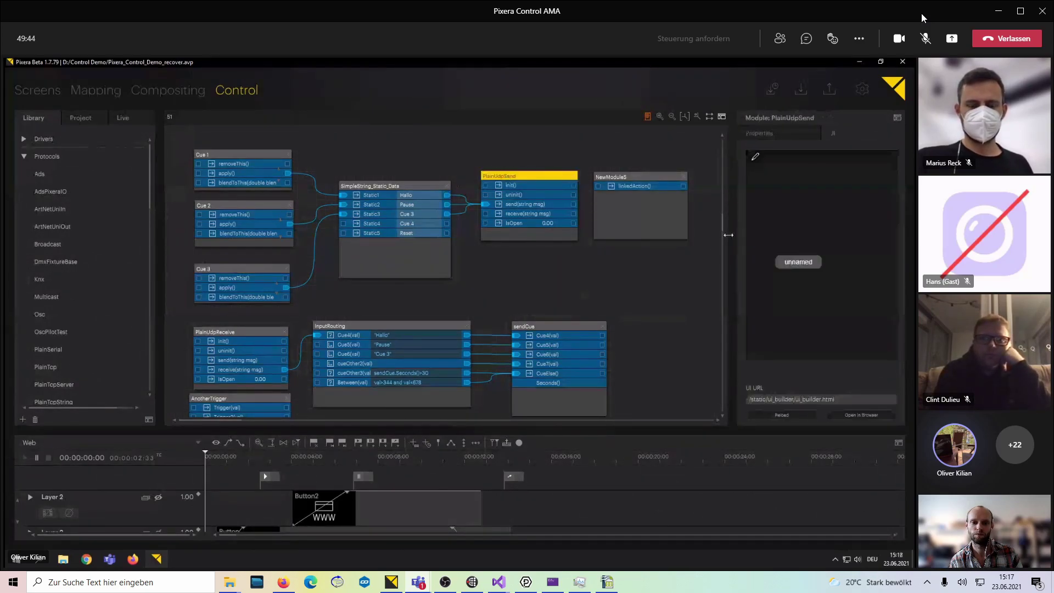
pyautogui.moveTo(733, 241); pyautogui.dragTo(626, 239)
pyautogui.click(665, 133)
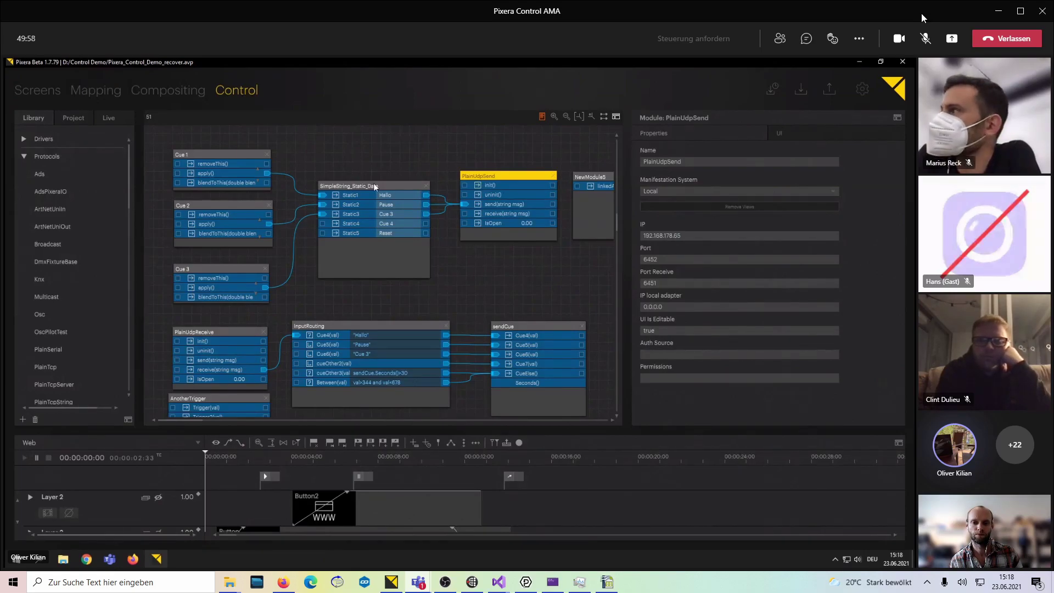
pyautogui.click(478, 185)
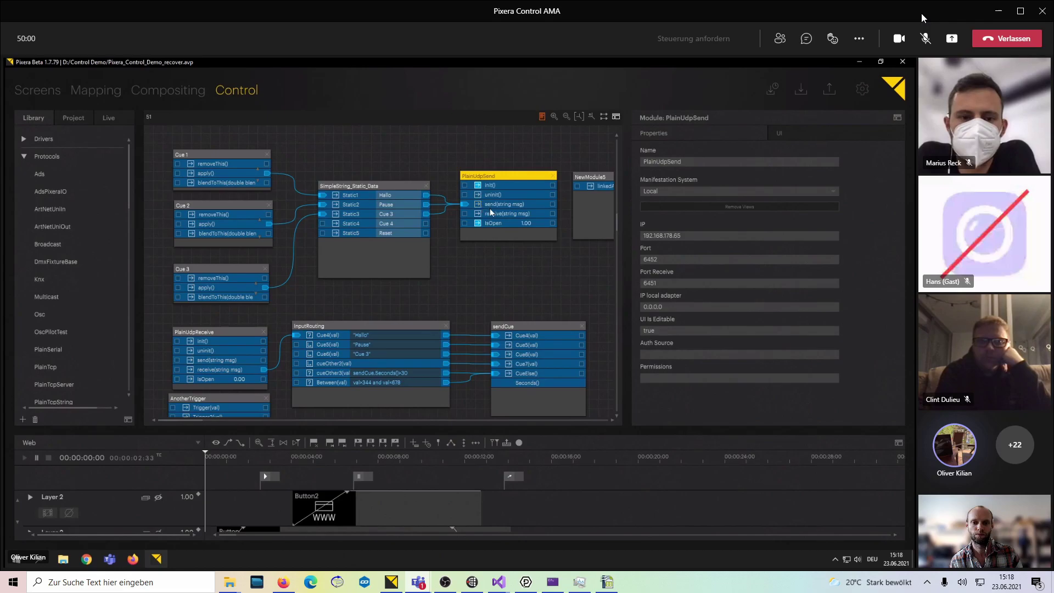
pyautogui.moveTo(626, 235); pyautogui.dragTo(735, 220)
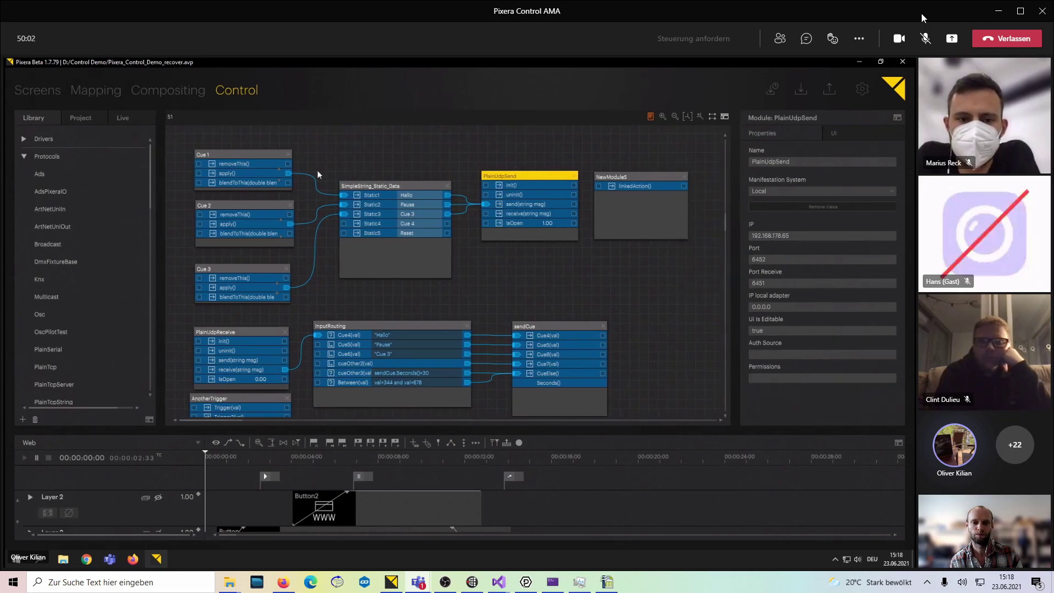
pyautogui.click(222, 332)
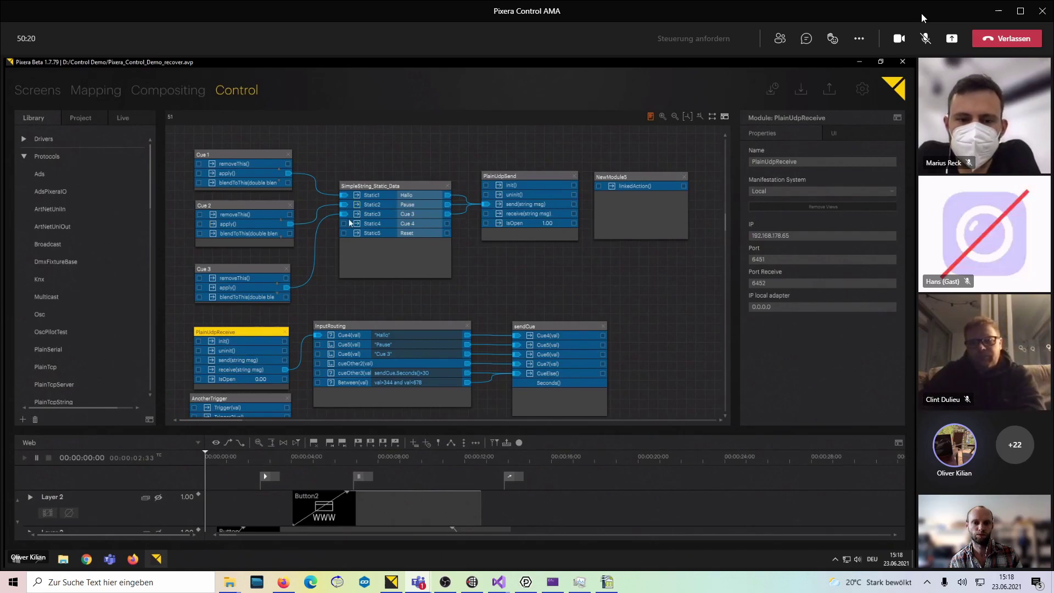
# Open the PlainUdpReceive connection and apply Cue 2 until its Pause message reaches InputRouting.
pyautogui.click(213, 226)
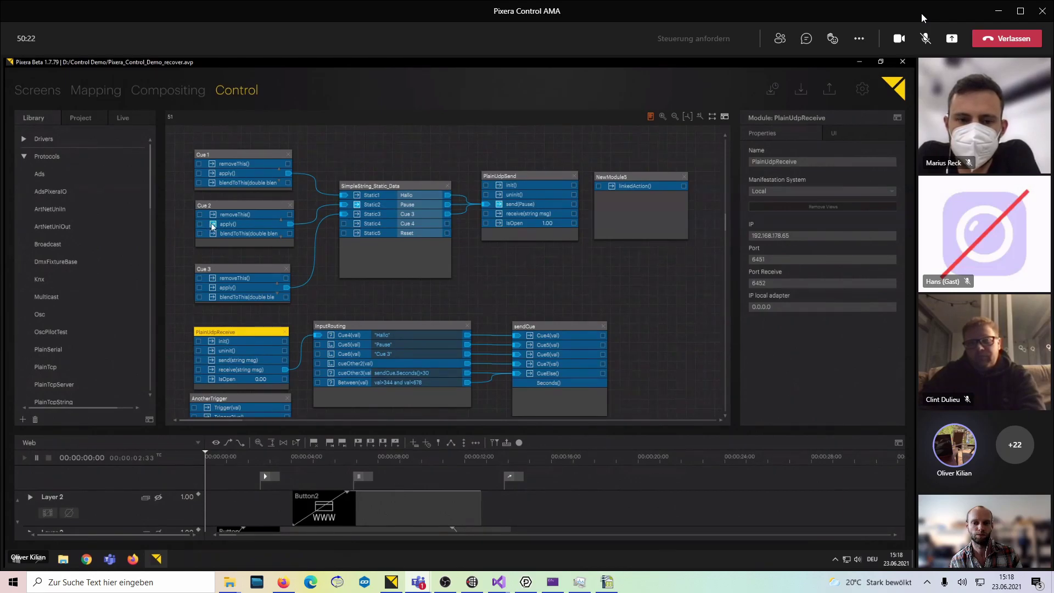
pyautogui.click(211, 341)
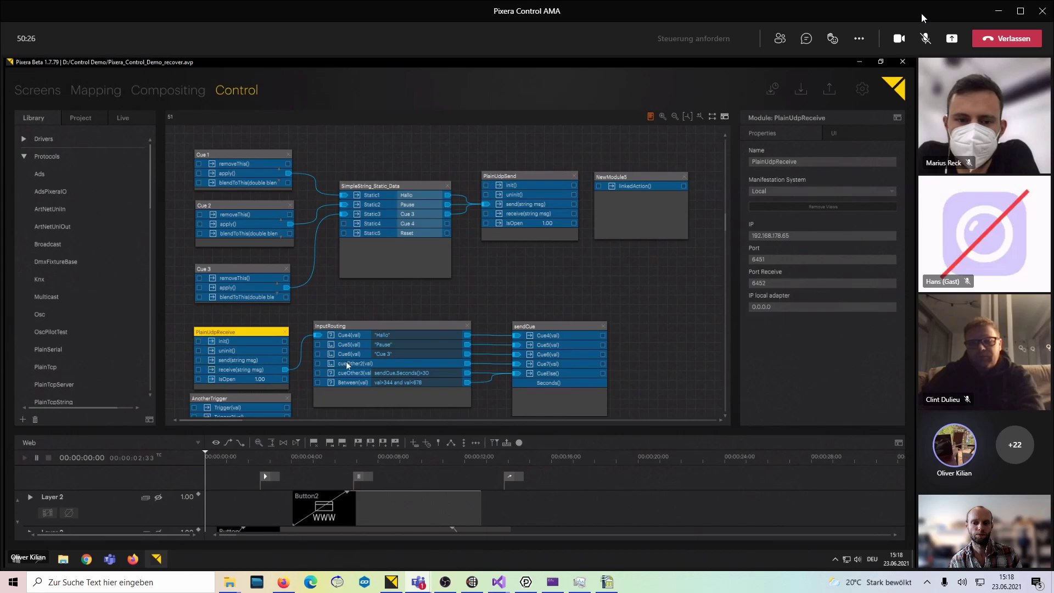
pyautogui.click(214, 225)
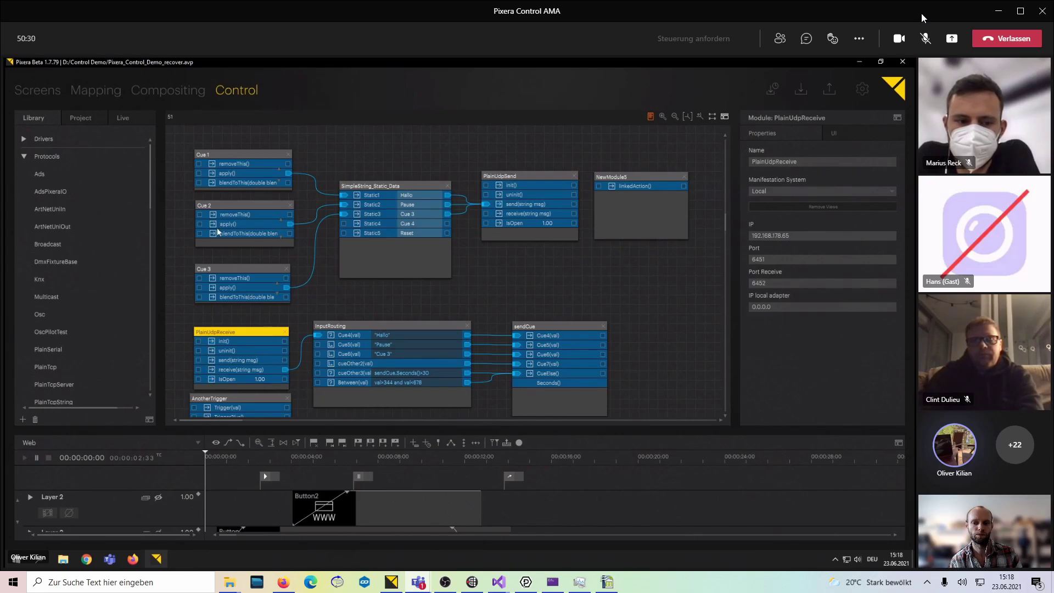
pyautogui.click(213, 350)
pyautogui.click(213, 341)
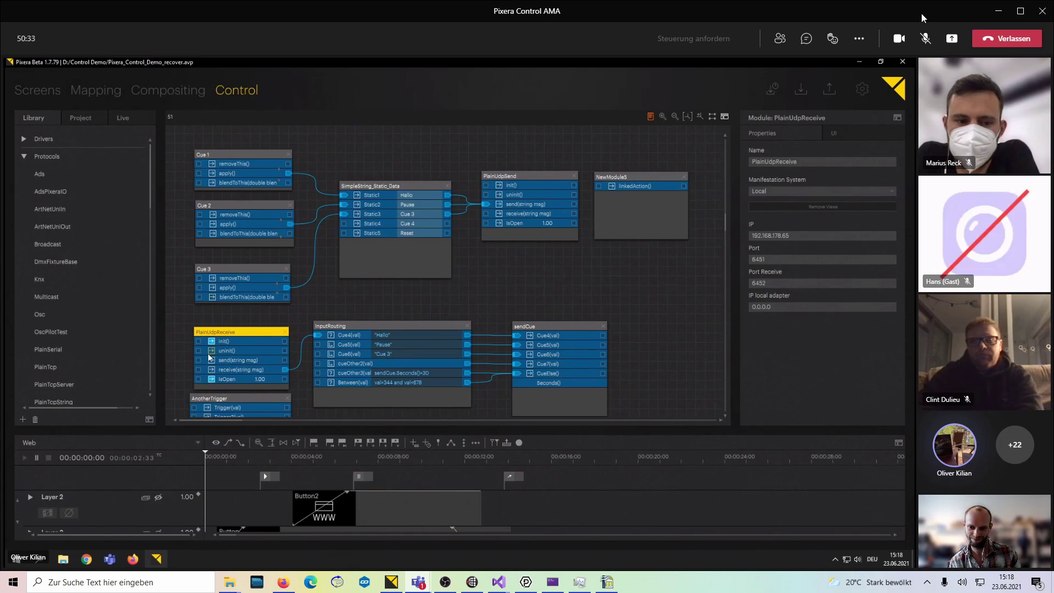
pyautogui.click(213, 224)
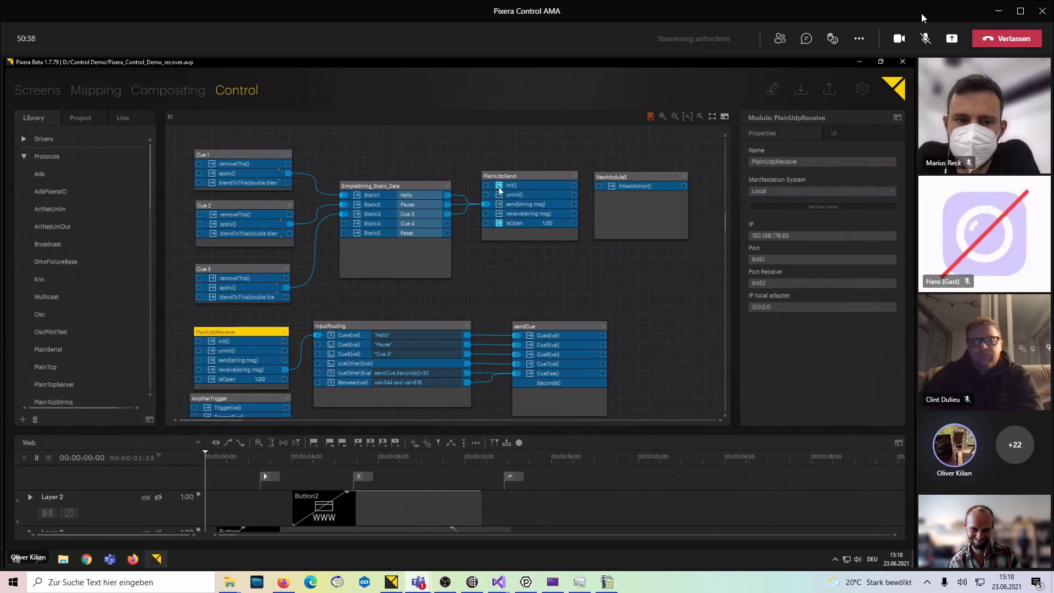
pyautogui.click(213, 224)
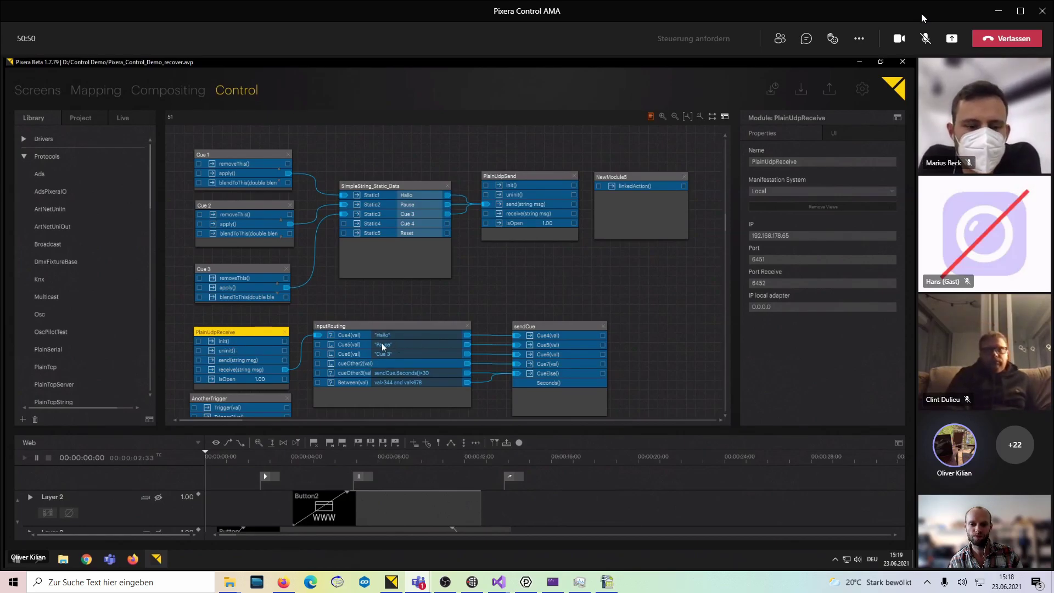
# View InputRouting's Cue4 condition code and choose Set Condition from its context menu.
pyautogui.click(353, 336)
pyautogui.rightClick(352, 336)
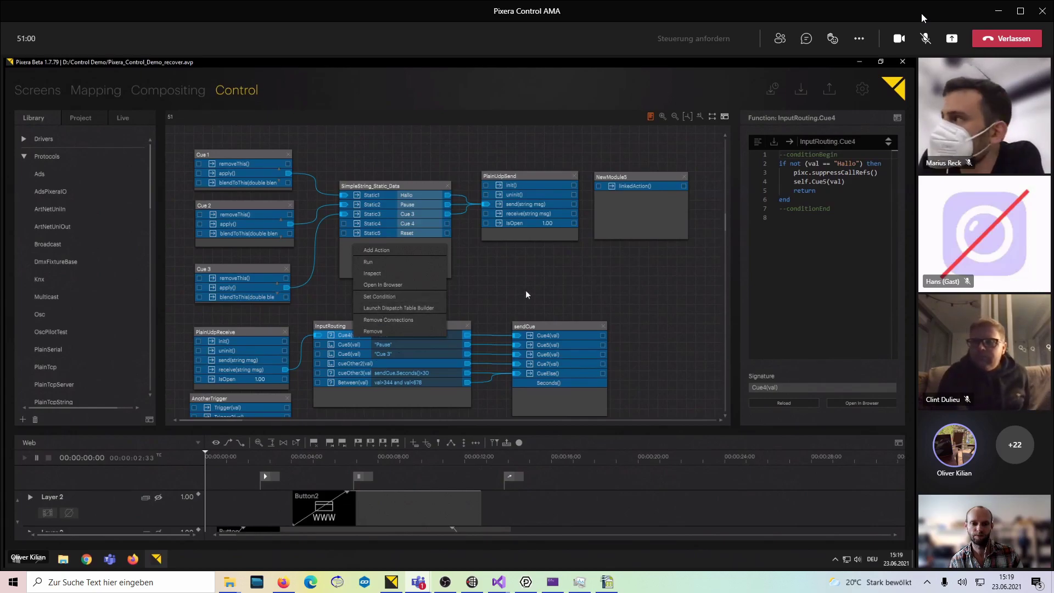
pyautogui.click(393, 297)
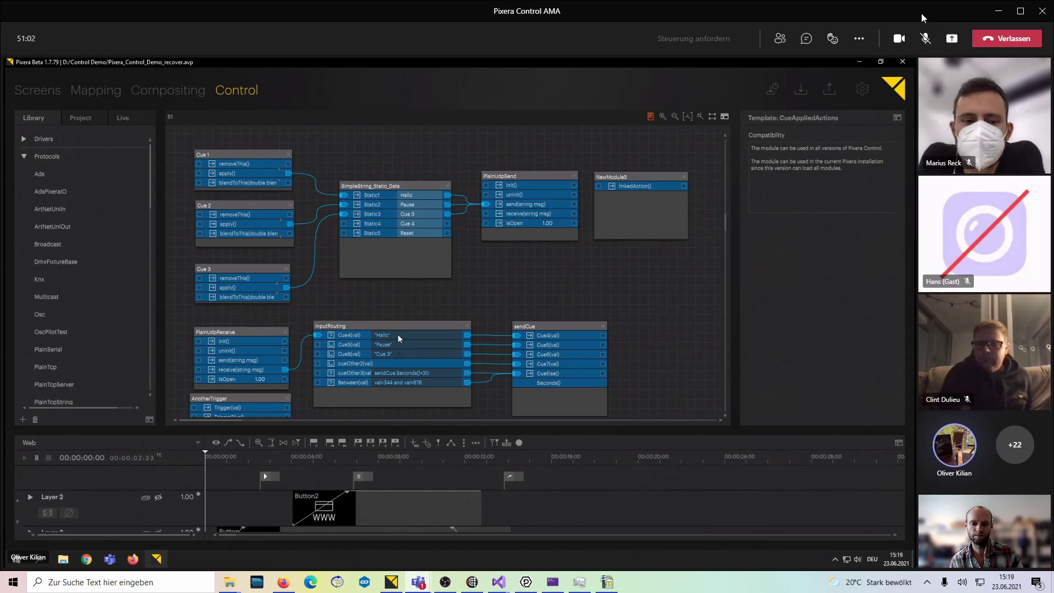